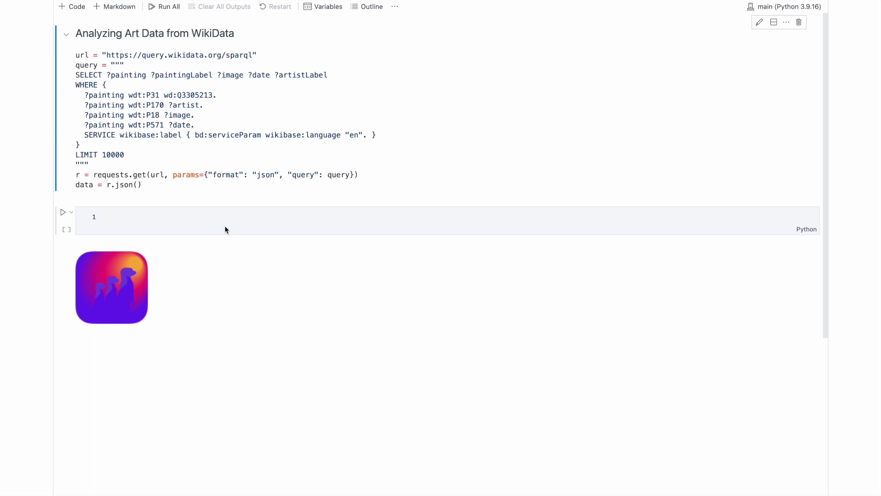
Write the pandas and PIL imports and run them
left_click(231, 220)
type("import pandas as pd")
key("Return")
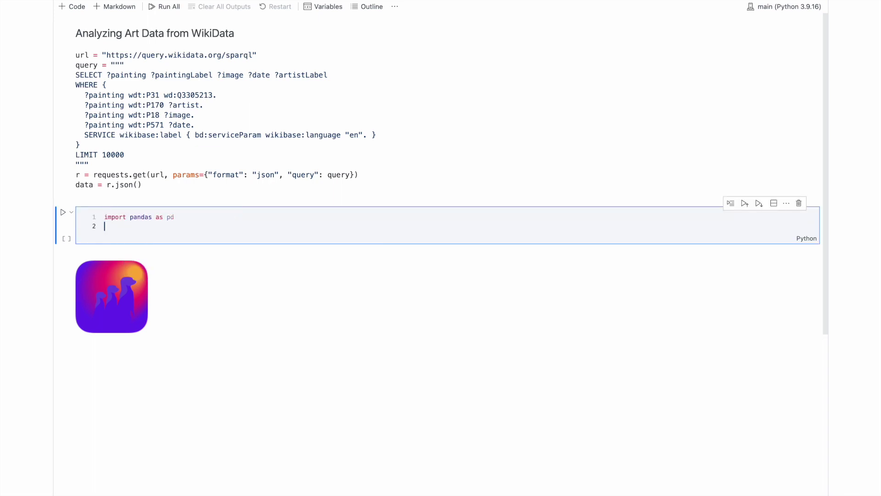
type("from PIL import Image")
key("shift+Return")
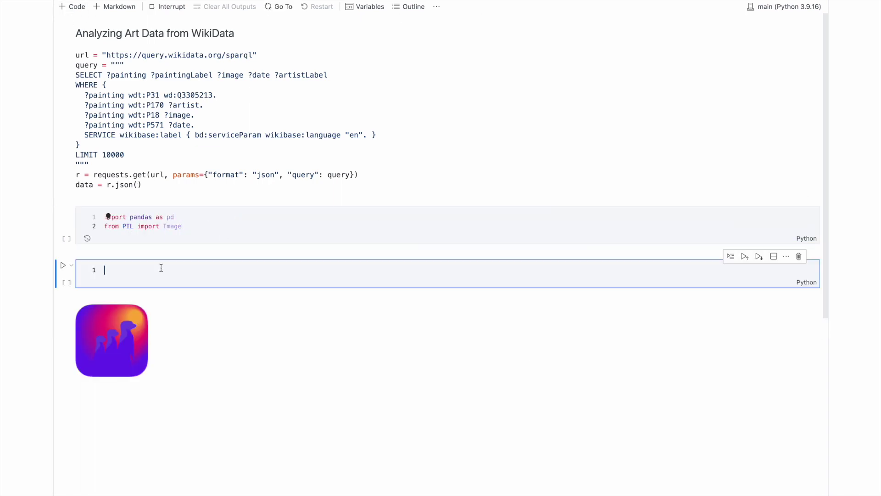
type("df = pd.read_csv('")
type("artdata/artdata_v2.csv')")
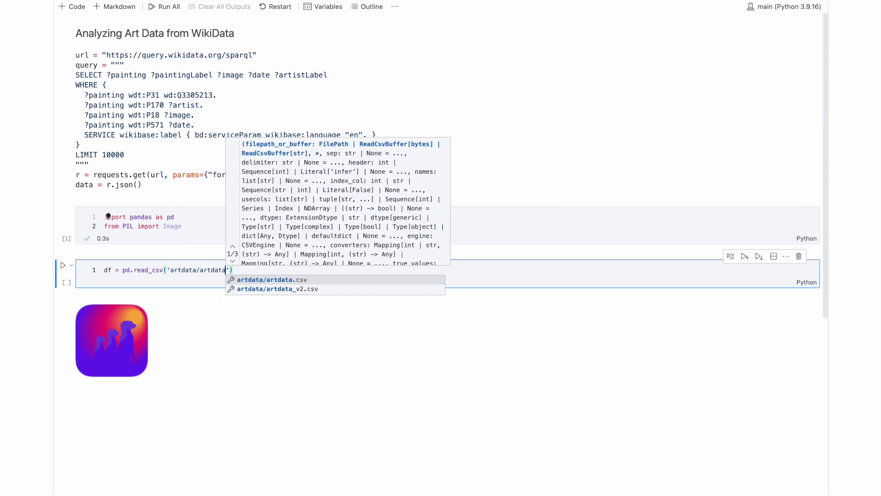
Read artdata_v2.csv, open each image with Image.open, and show df.head(5)
key("Return")
type("df['image'] = df['image_path'].apply(")
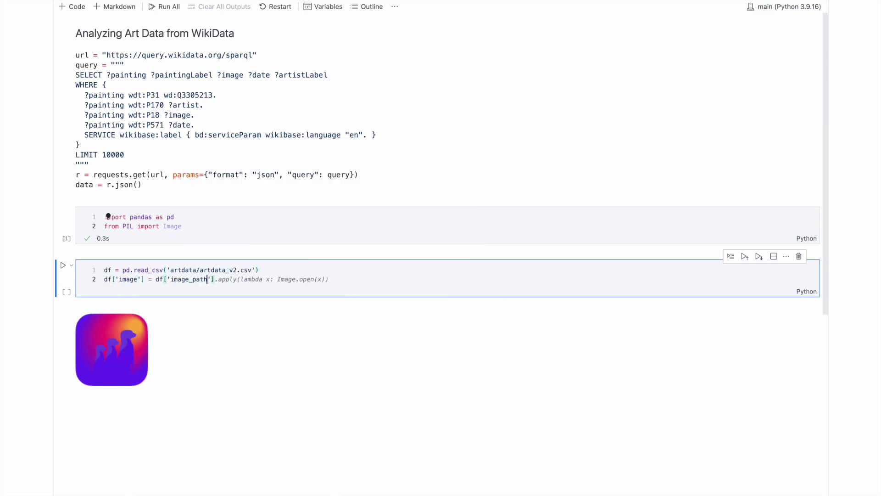
type("Image.open)")
key("Return")
type("df.head(5)")
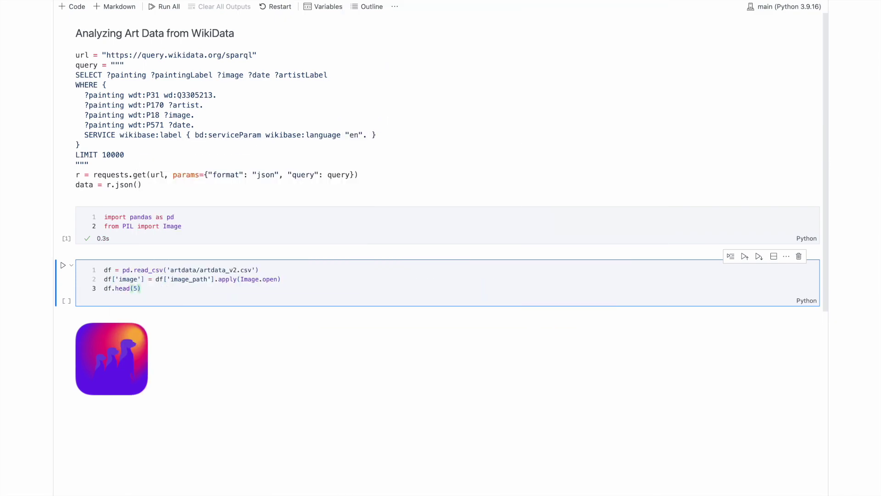
key("shift+Return")
scroll(440, 276, "down", 3)
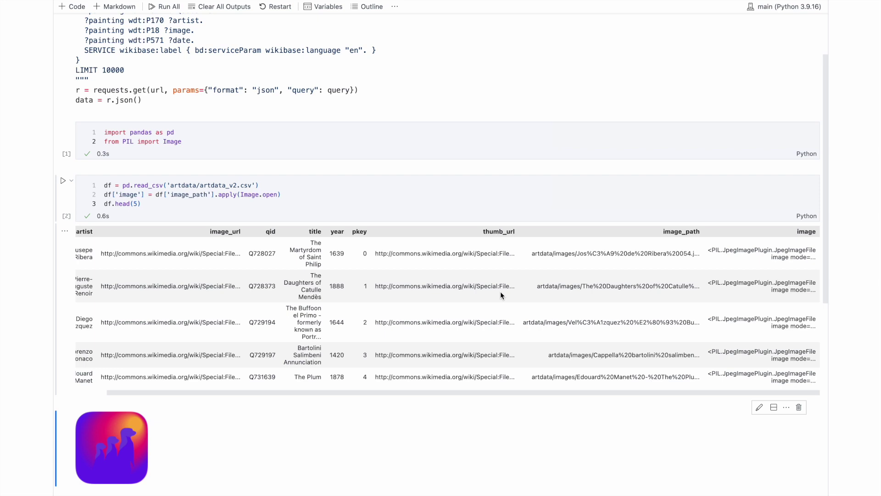
scroll(500, 291, "left", 2)
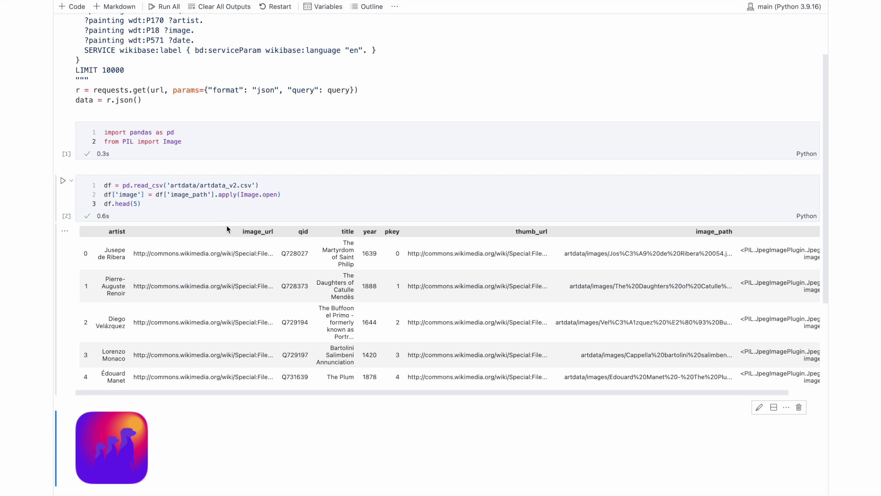
scroll(215, 263, "down", 3)
scroll(215, 413, "down", 3)
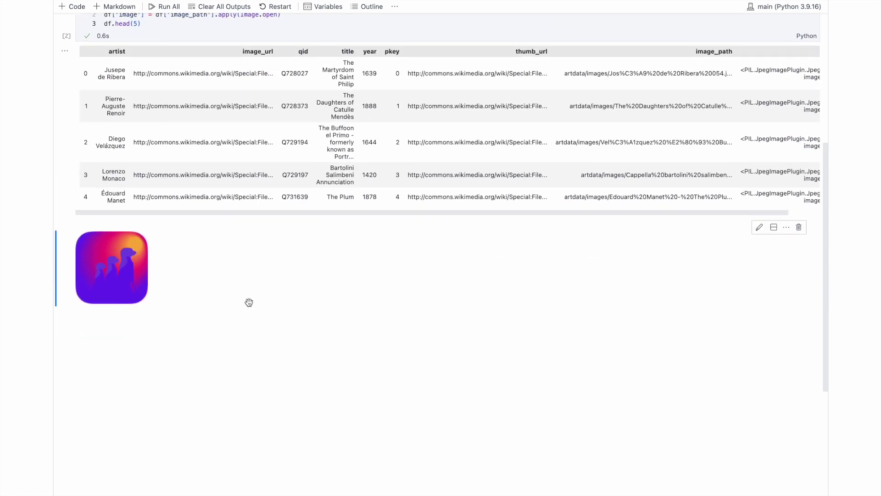
In a new cell, import meerkat and start its GUI with mk.gui.start, setting API and frontend ports
left_click(73, 6)
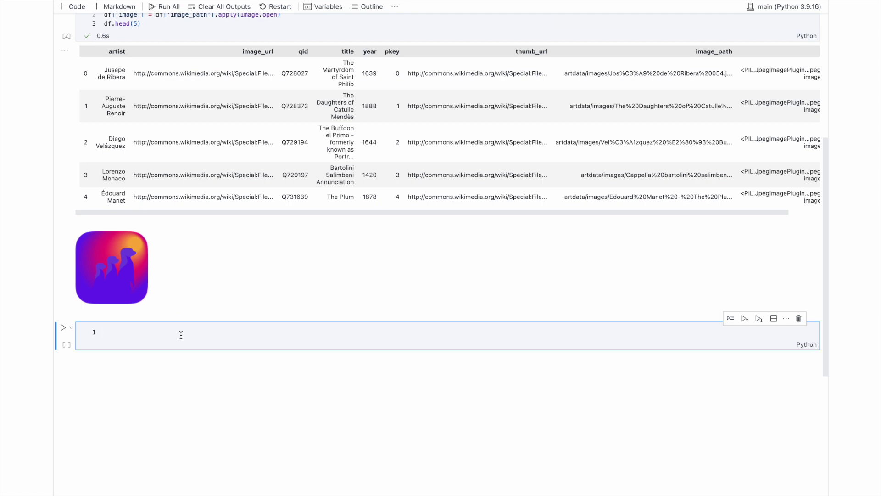
type("import meerkat as mk")
key("Return")
type("from meerkat.tools import art")
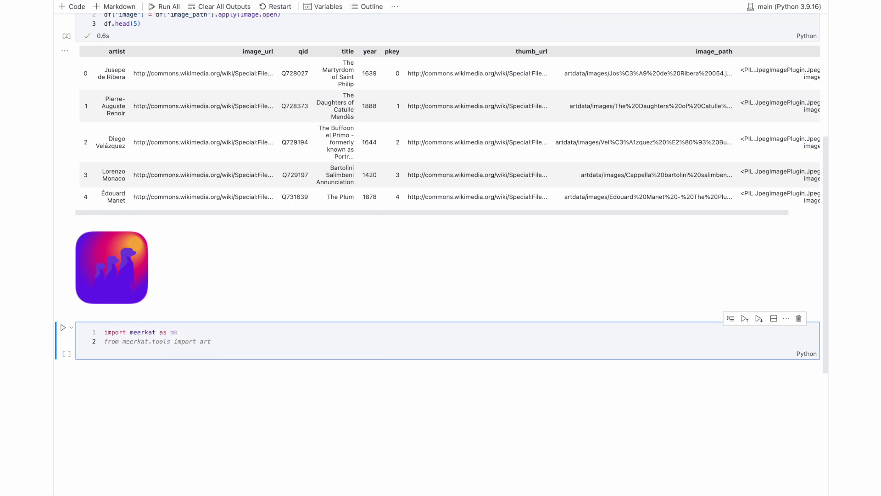
type("mk")
key("Return")
type("_ = mk.gui.start()")
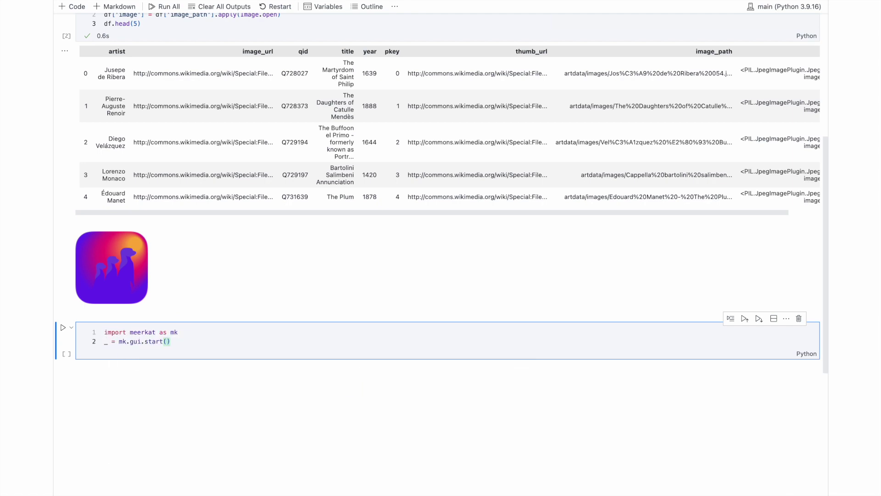
type("api_port=5020, front")
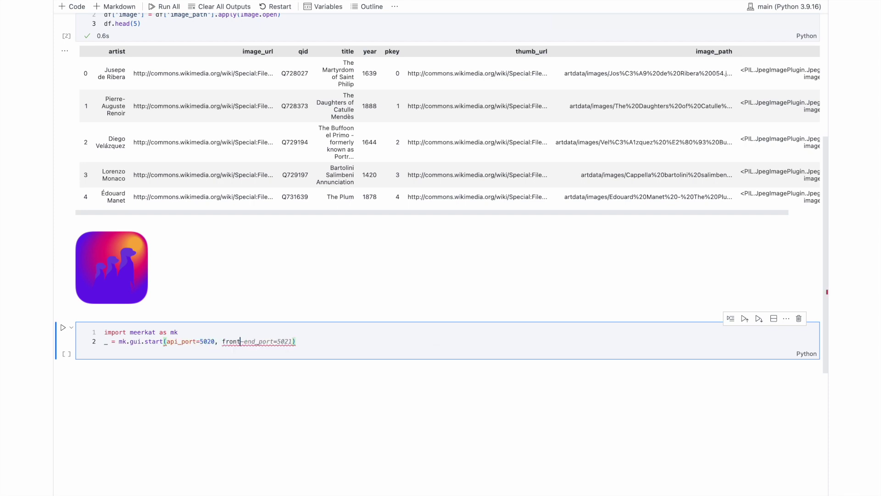
type("end_port=8010")
key("shift+Return")
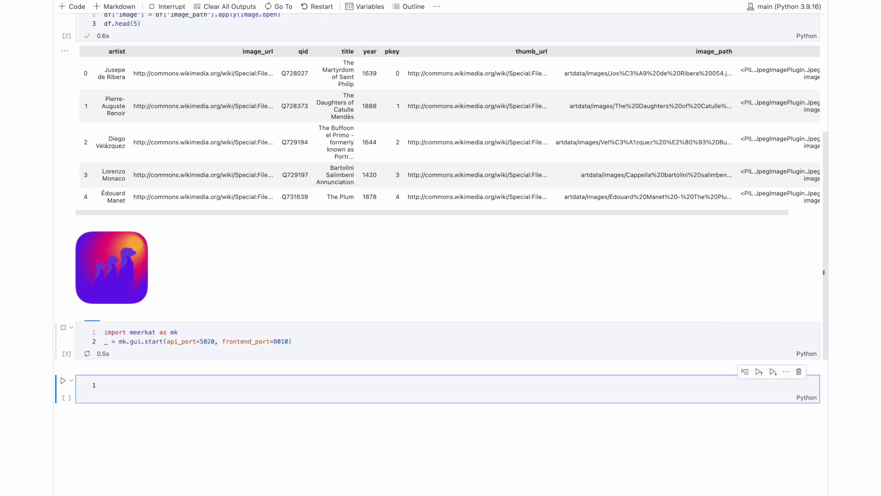
type("df = mk.from_csv('artdata/artdata_v2.csv'")
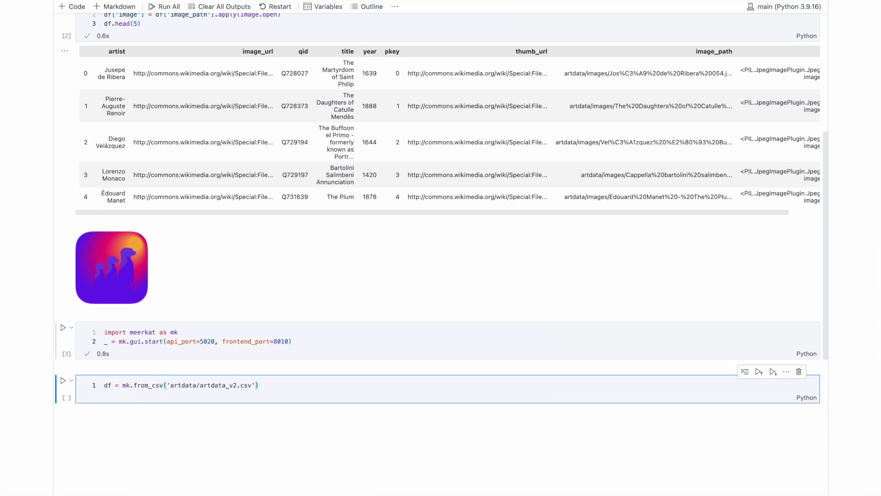
Load the CSV with mk.from_csv, wrap the image column with mk.image, and show five rows
key("Return")
type("df['image'] = m")
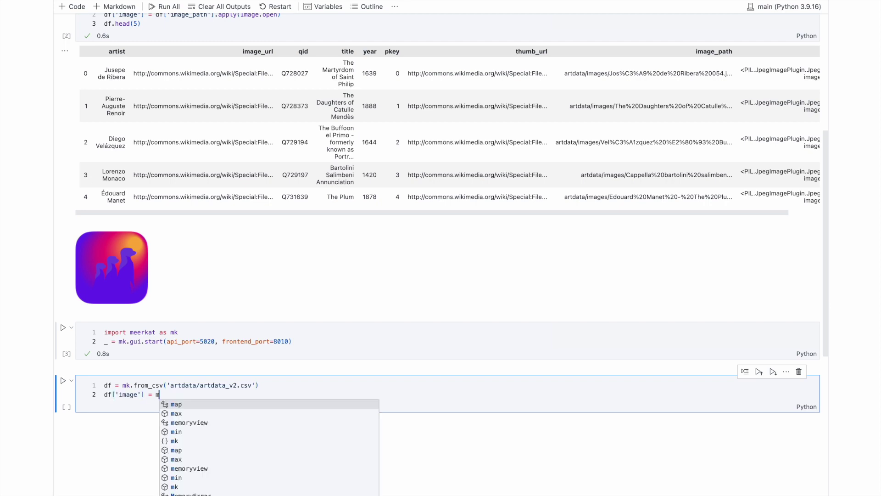
type("k.image(df['image_path'])")
key("Return")
type("df.head(5)")
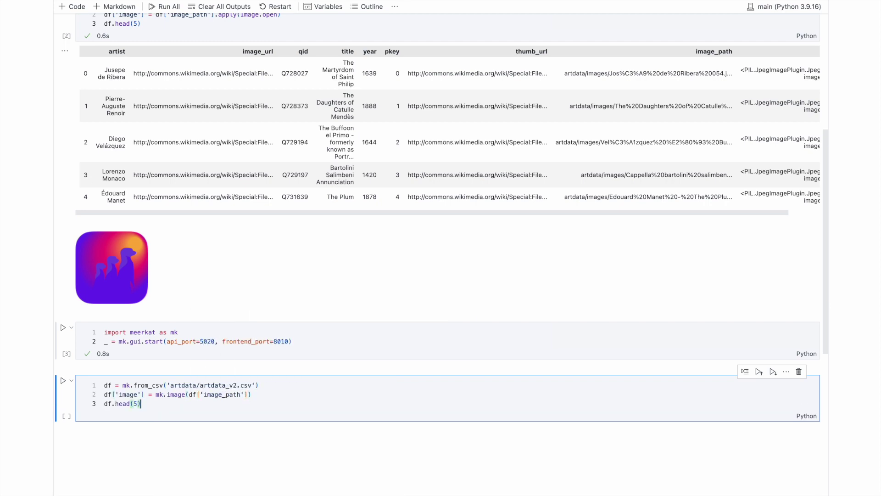
key("shift+Return")
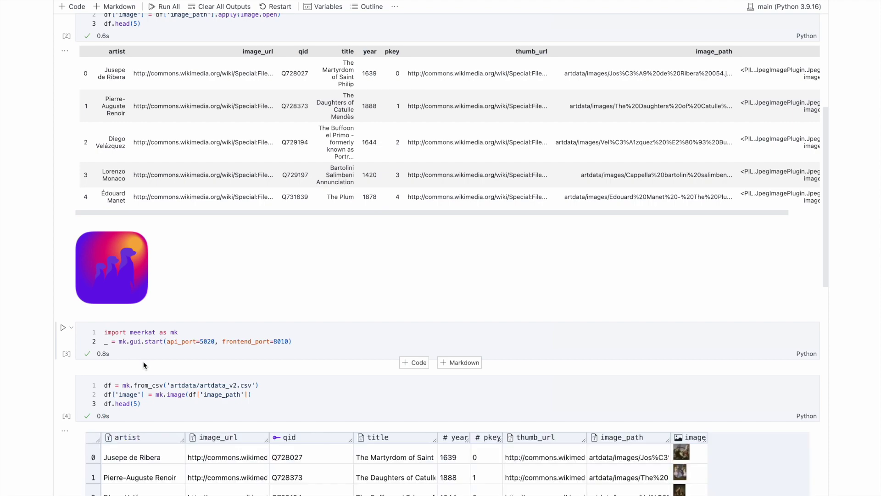
scroll(144, 361, "down", 8)
scroll(144, 363, "down", 2)
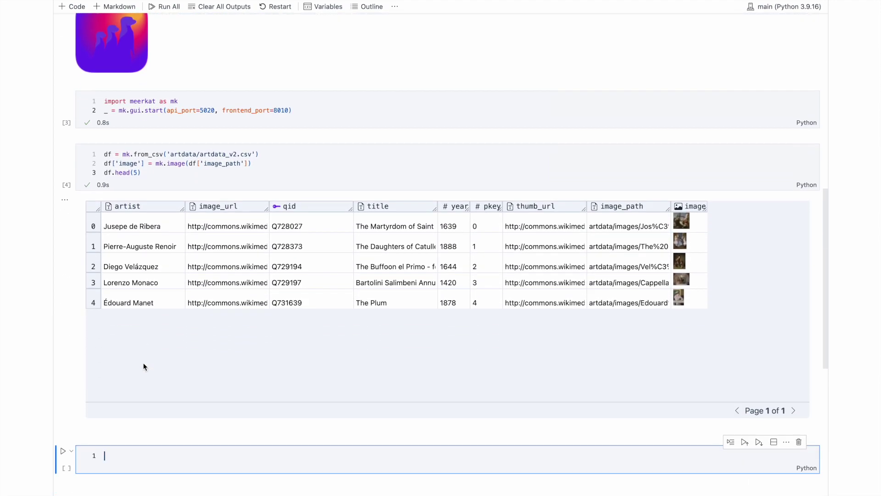
Drag the title column's right border outward so full painting titles show
mouse_move(275, 440)
left_click_drag(436, 206, 555, 205)
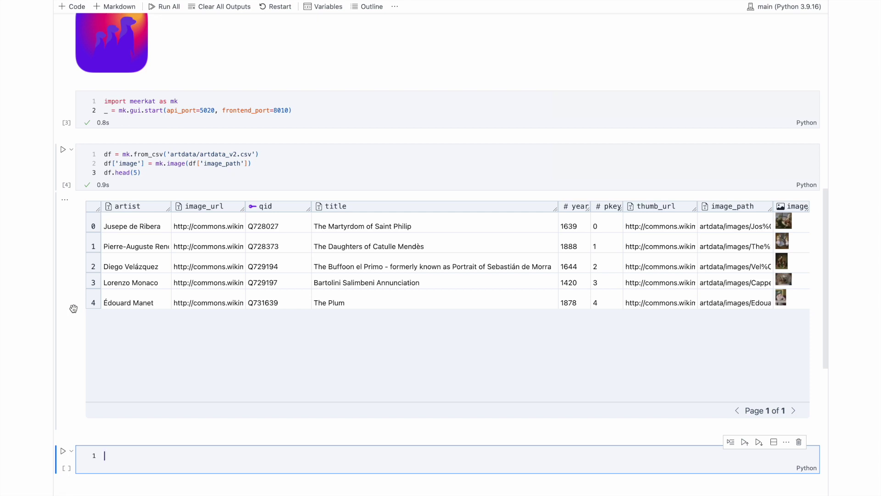
scroll(74, 308, "down", 3)
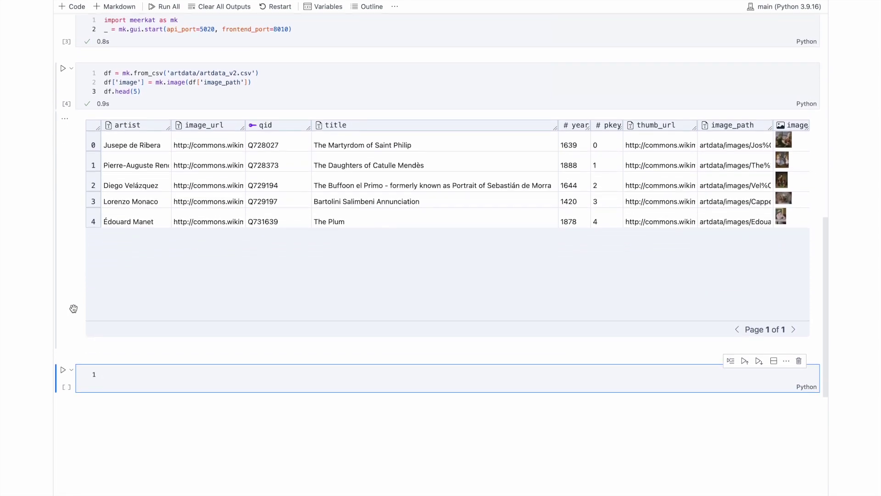
scroll(72, 308, "down", 1)
scroll(74, 308, "down", 2)
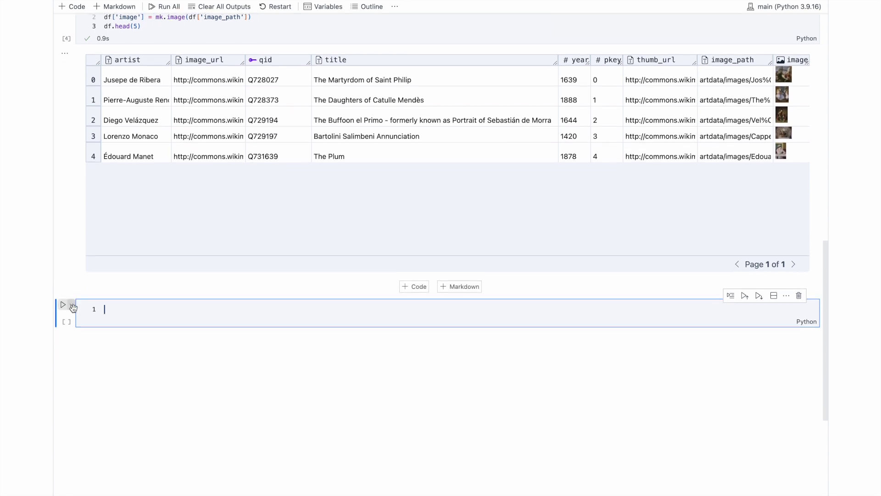
scroll(73, 307, "down", 1)
scroll(74, 311, "down", 1)
scroll(74, 311, "down", 1)
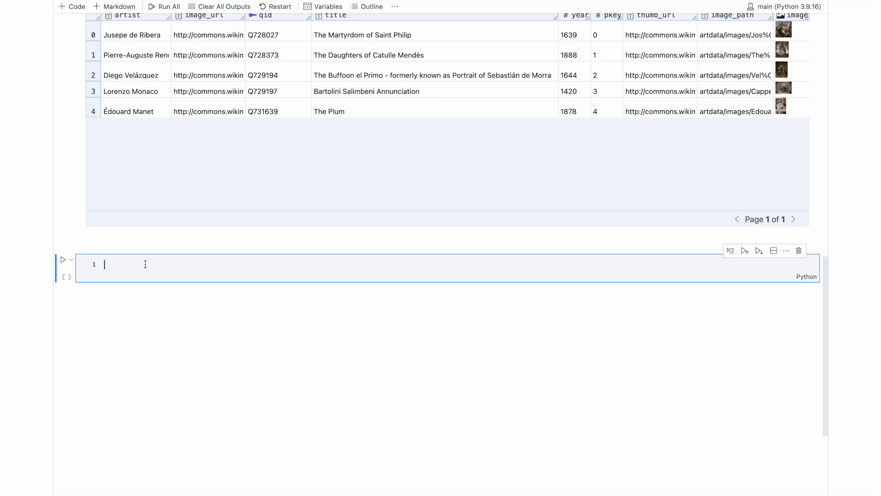
type("df = mk.embed(df, input='image',")
type(" encoder='clip', modality='image', device")
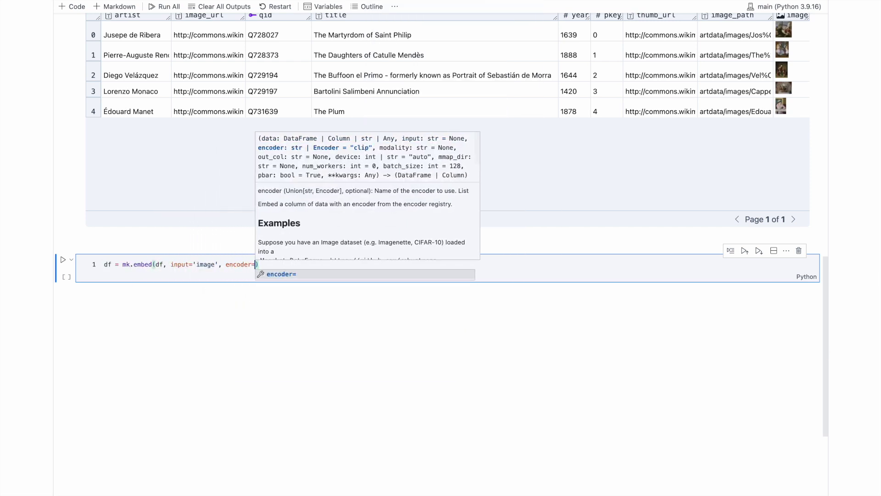
type("='mps'")
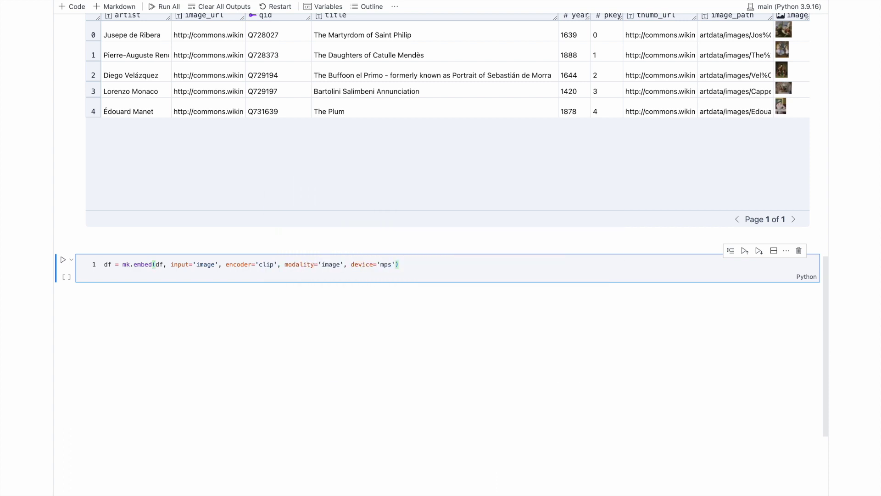
Compute CLIP image embeddings and define GalleryQuery on 'image' against clip(image)
key("shift+Return")
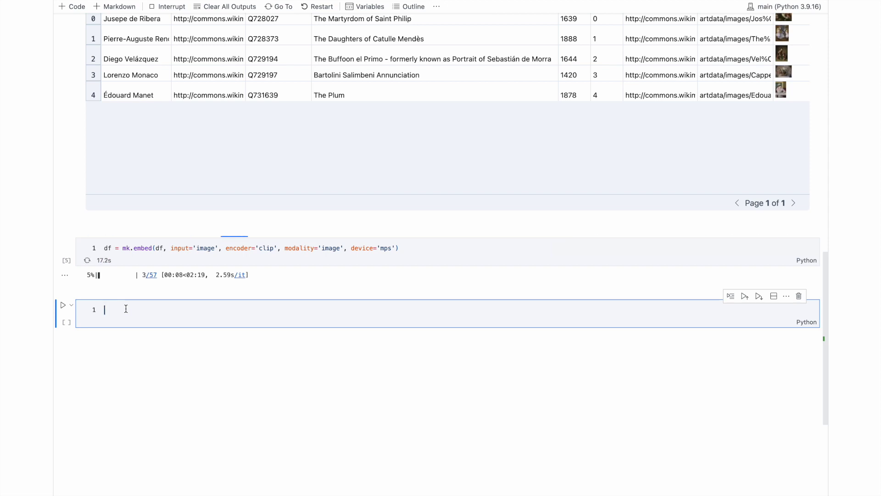
type("gallery_que")
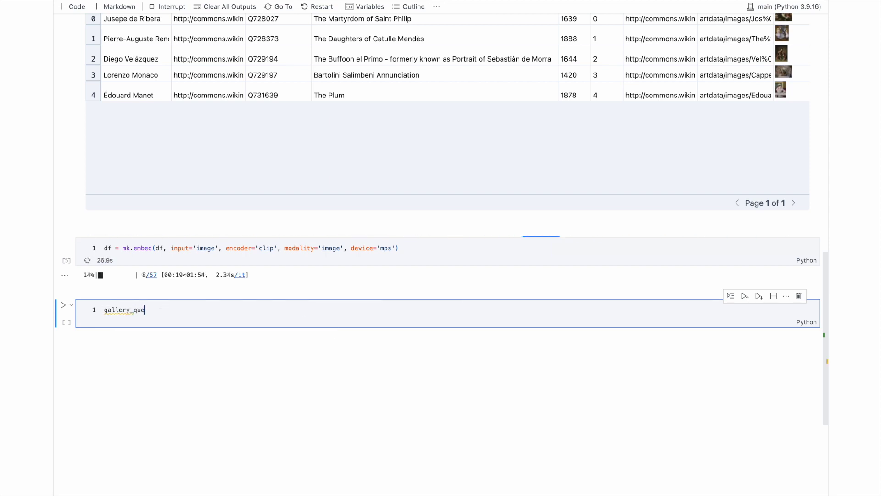
type("ry = mk.gui.contrib.")
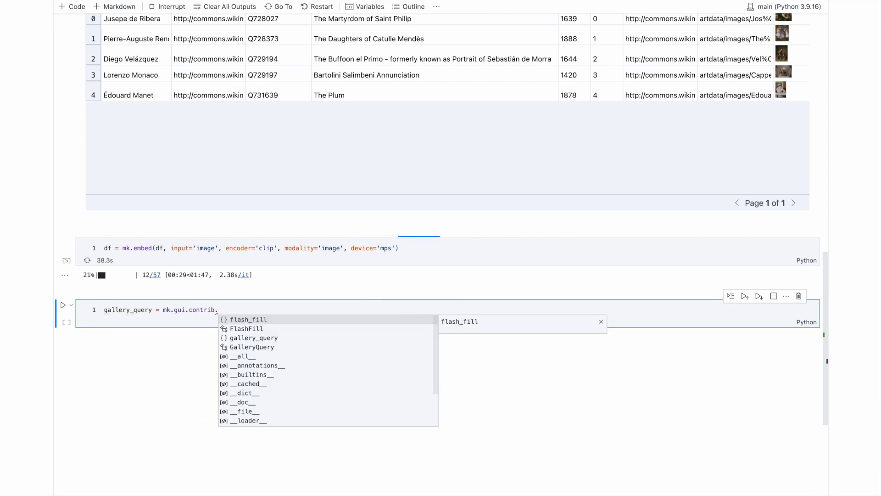
type("GalleryQuery(df, main_column='image', against='clip(image)')")
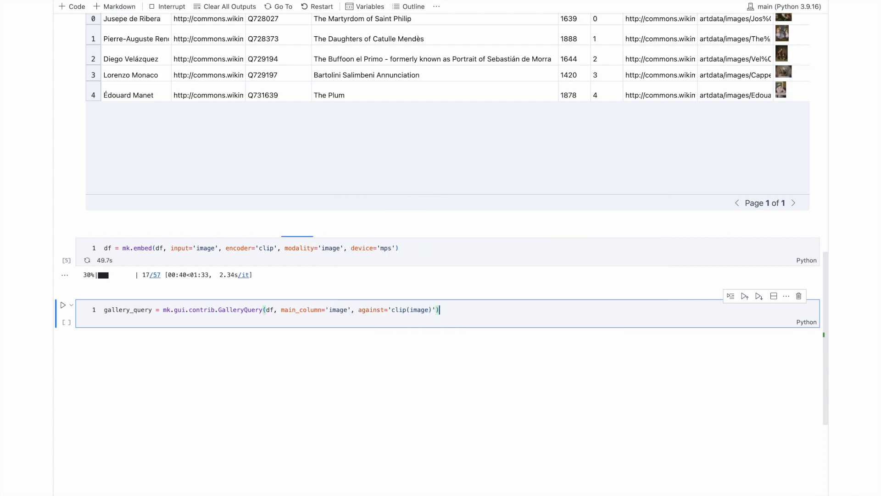
key("Return")
type("gallery_query")
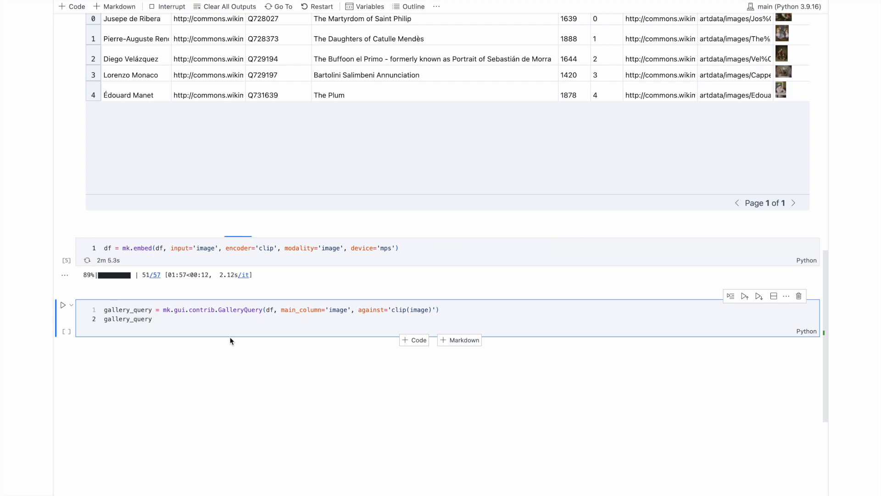
scroll(214, 318, "down", 5)
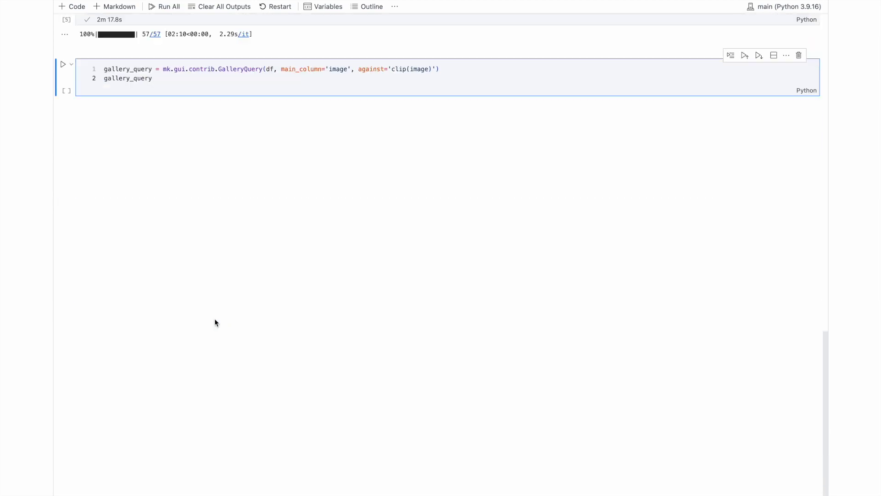
scroll(215, 318, "down", 5)
Display the gallery, shrink its thumbnails, and pick a larger page size (145 pages)
key("shift+Return")
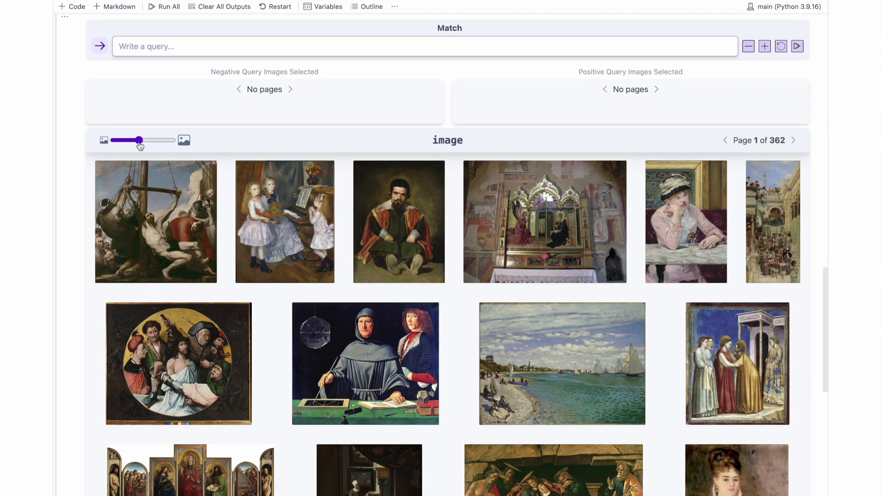
left_click_drag(138, 140, 127, 140)
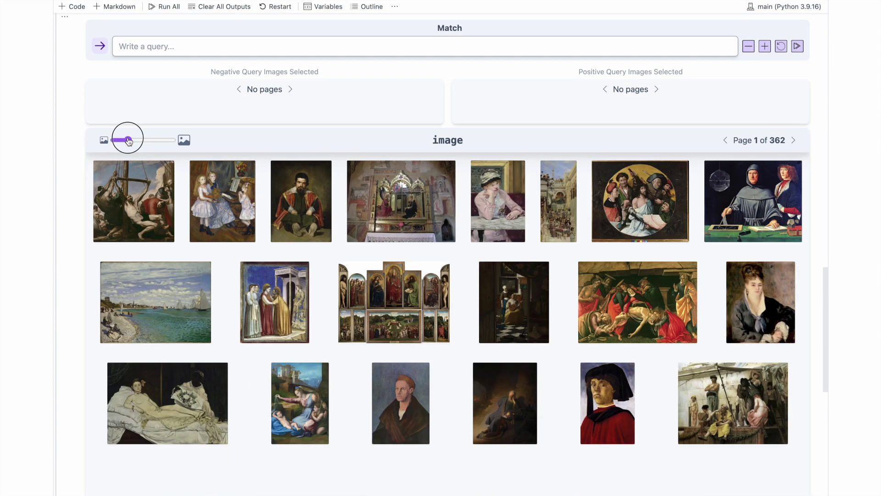
left_click(777, 140)
left_click(781, 200)
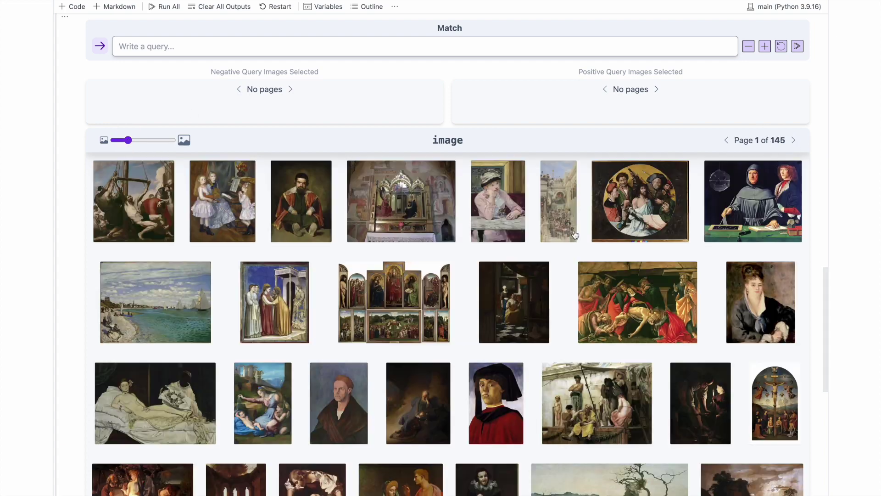
left_click_drag(128, 141, 121, 141)
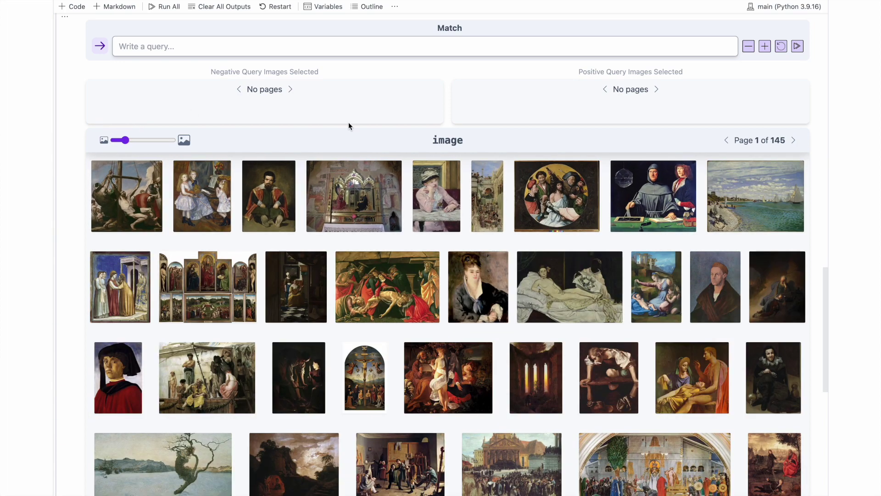
Match the gallery on 'abstract art' and open the colourful rectangle composition's details
left_click(172, 46)
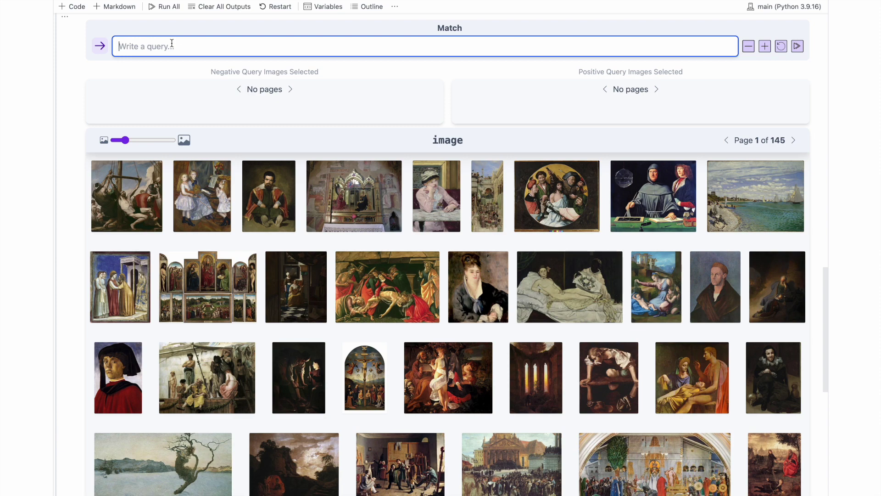
type("\"abstract art\"")
key("Return")
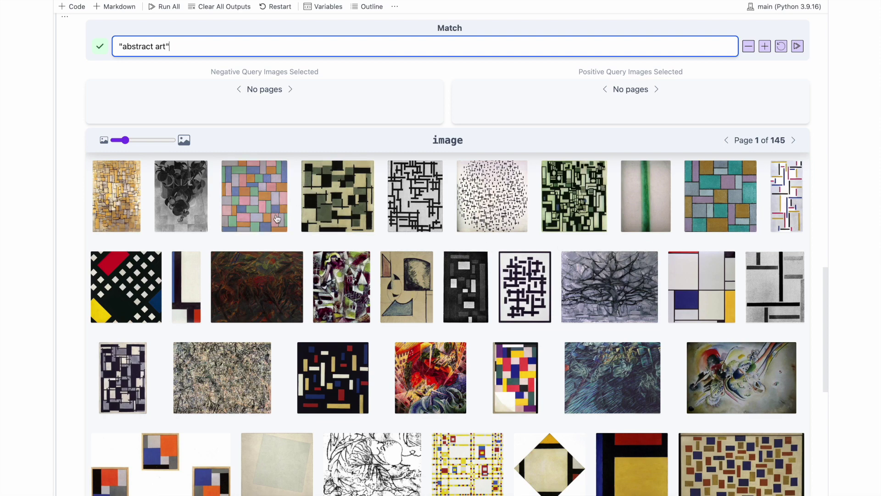
left_click(275, 218)
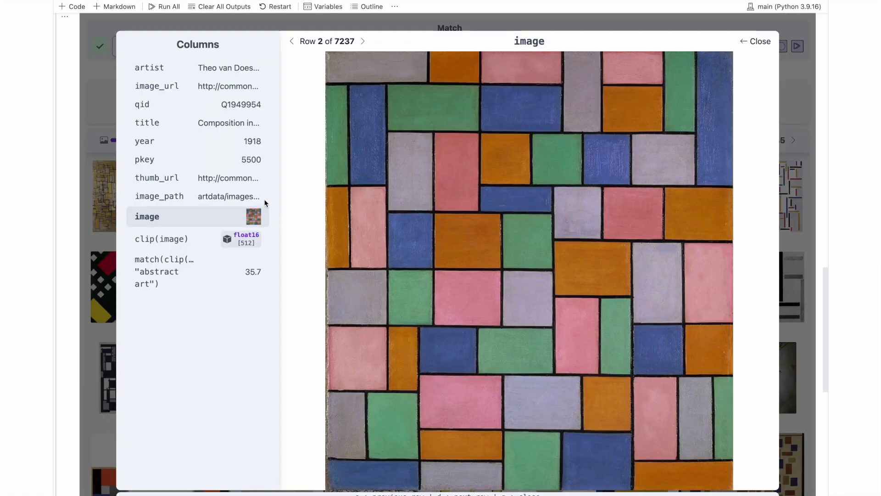
Check the painting's title and image, then step through the next three abstract-art matches
left_click(249, 123)
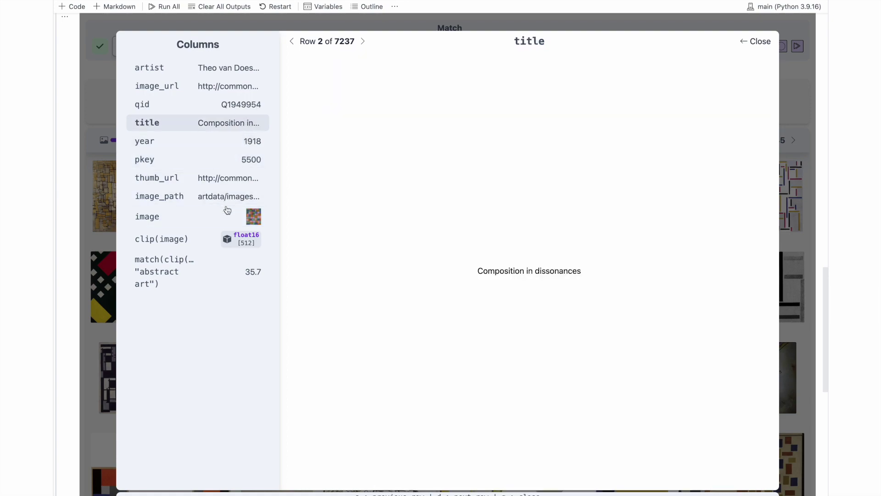
left_click(229, 216)
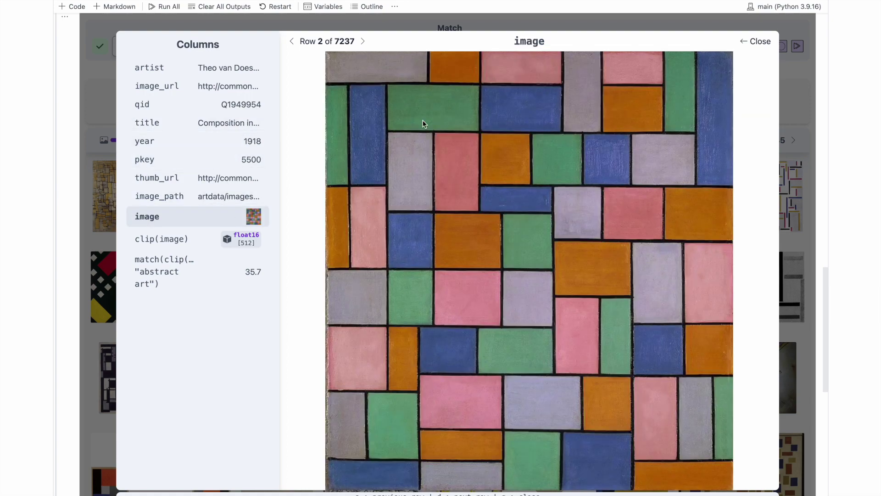
left_click(363, 41)
left_click(366, 42)
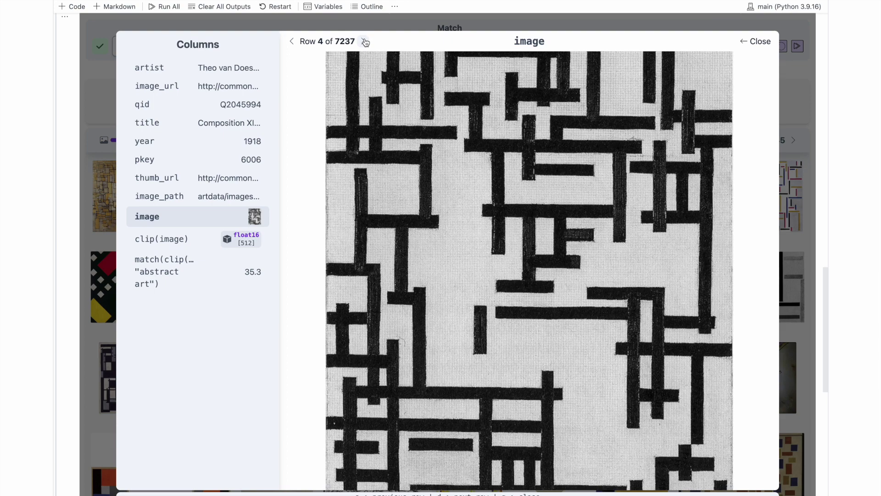
left_click(366, 42)
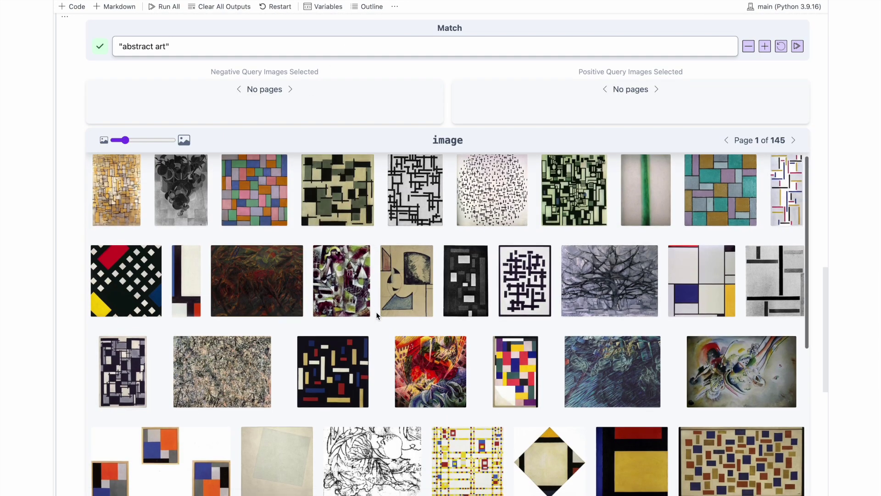
scroll(378, 315, "down", 3)
scroll(377, 316, "down", 5)
scroll(377, 315, "down", 3)
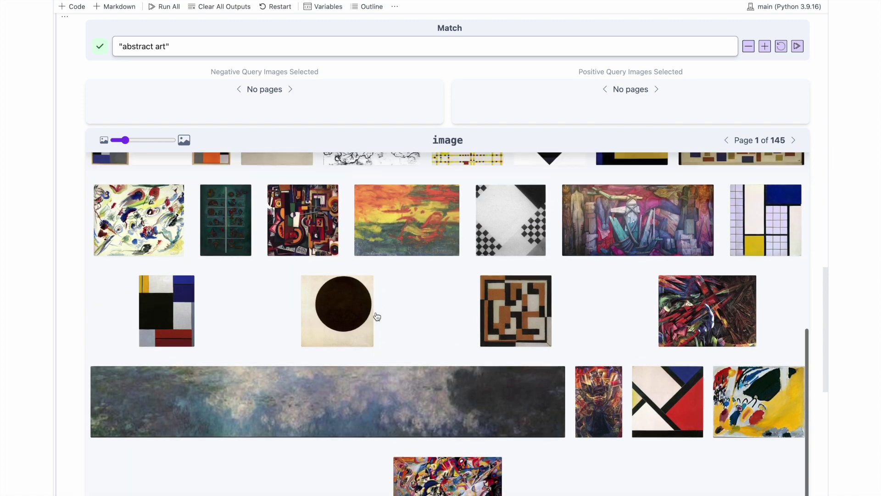
scroll(378, 315, "up", 10)
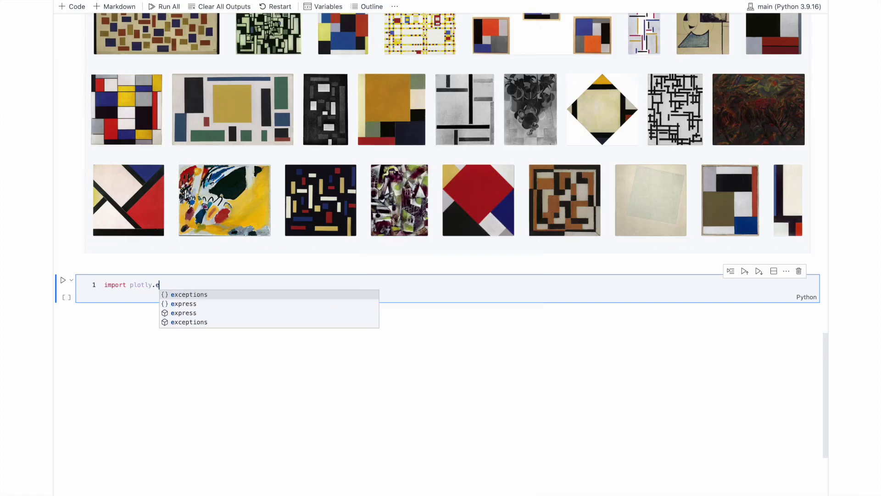
type("xpress as px")
Write groupby_year_and_plot with a px.scatter return, called with gallery_query.match.criterion
key("Return")
type("from IPython.display import clear_output")
key("Return")
key("Return")
type("def groupby_year_and_pl")
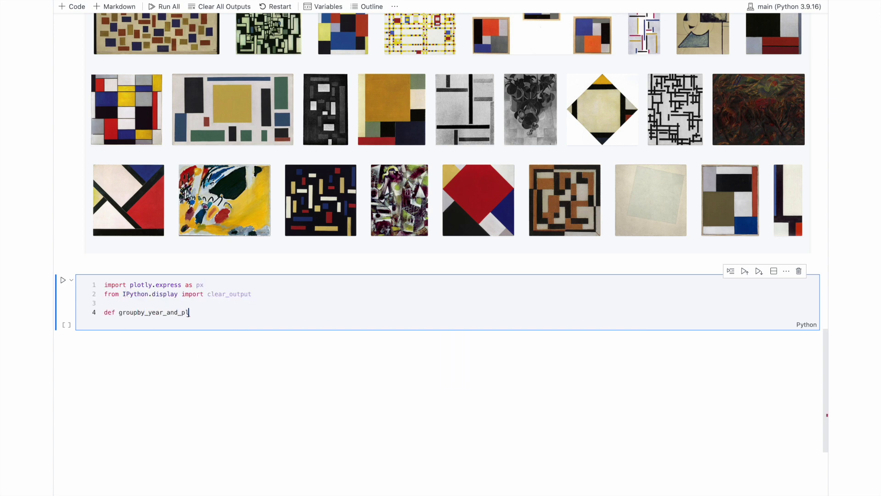
type("ot(df, match_criterion):")
key("Return")
type("score_col = match_criterion.name or 'clip(image)'")
key("Return")
type("df_groupby")
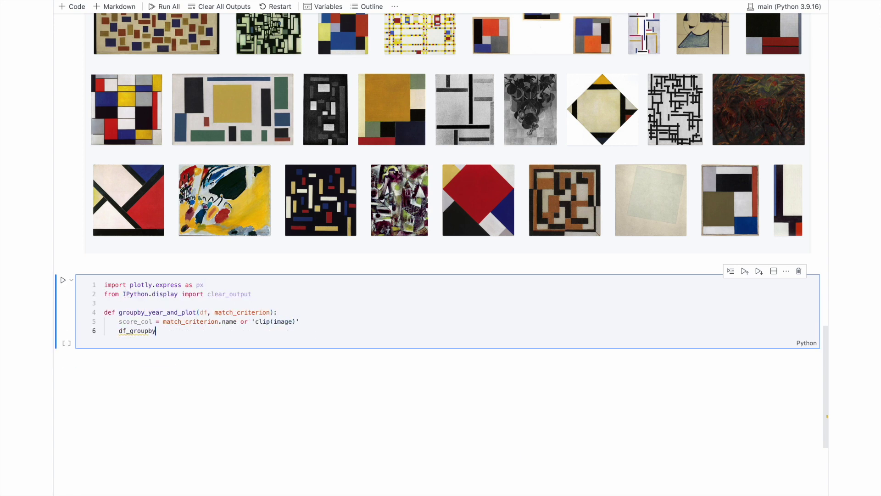
type("_year = df.groupby(by='year')[score_col].mean()")
key("Return")
key("Return")
type("clear_output(wai")
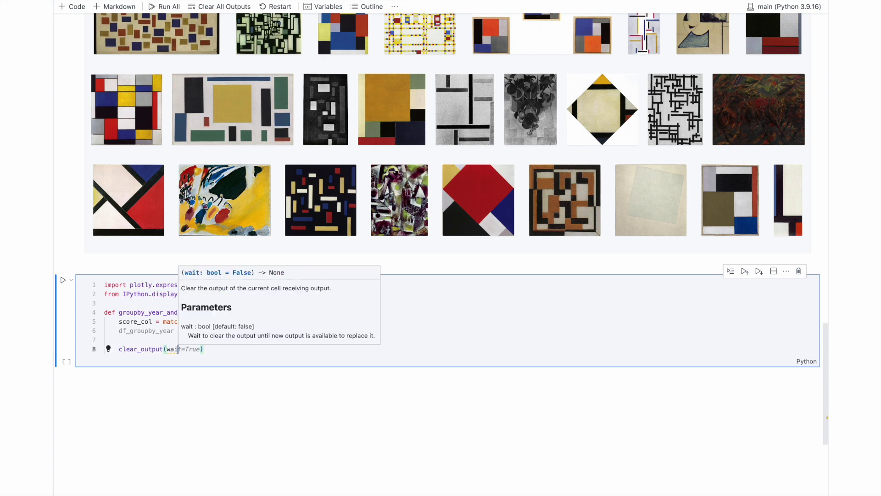
type("t=True)wait=False)")
key("Return")
type("return px.scatter(         df_groupby_year.to_pandas(),         x='year',         y=score_col,")
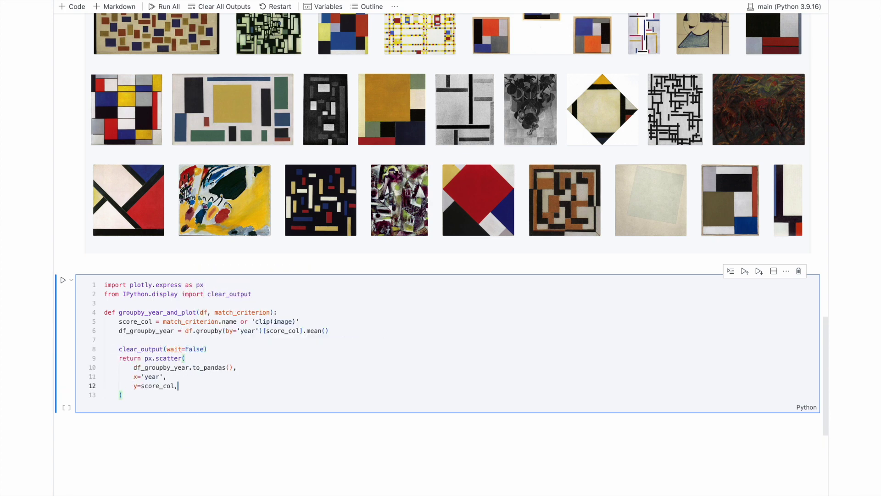
key("Return")
type("title=f'Average Score for `{score_col}` by Year',")
key("Return")
type("labels={'year': 'Year', score_col: 'Average Score'},")
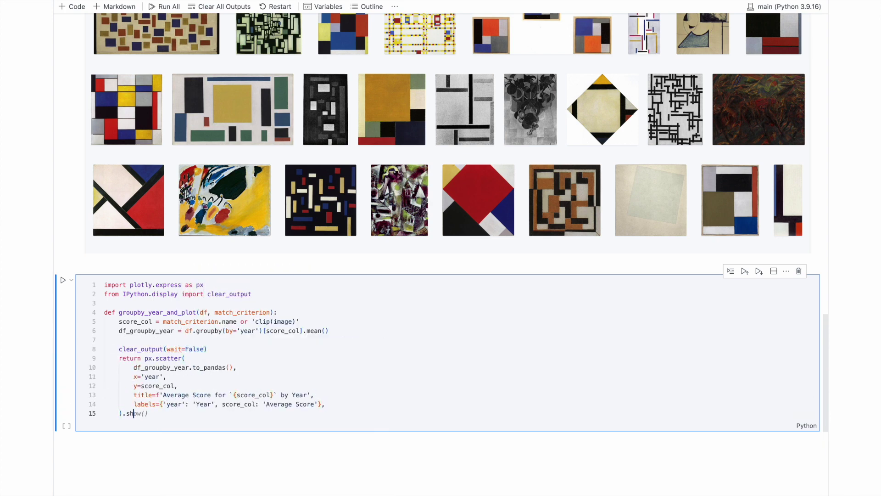
type("     ).show()")
key("Return")
key("Return")
type("_ = groupby_year_and_plot(df, gallery_query.match.criterion)")
left_click(180, 305)
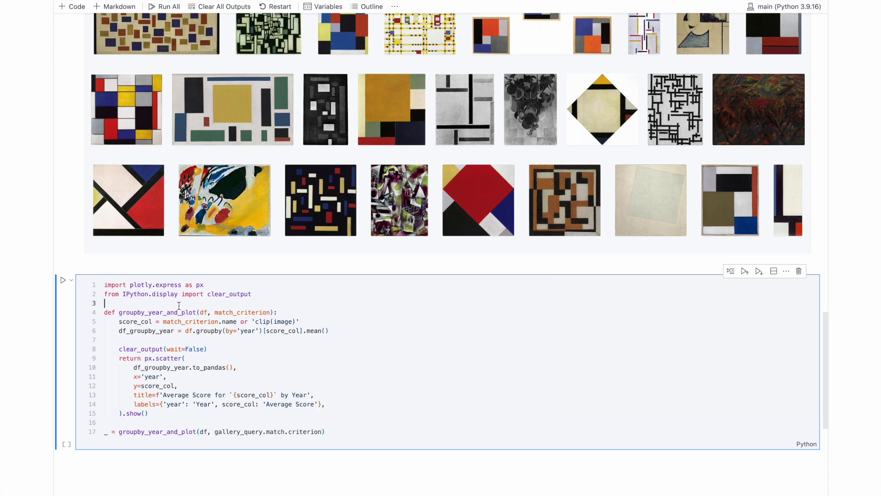
key("Return")
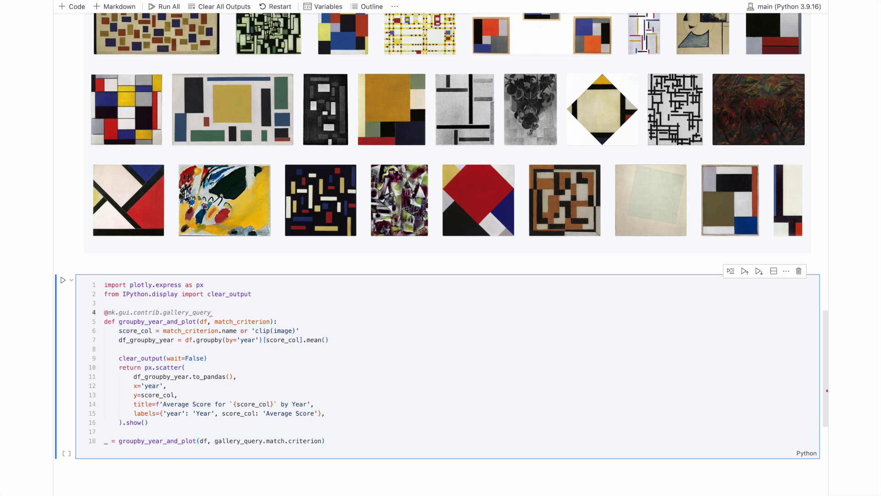
type("mk.reactive()")
key("Right")
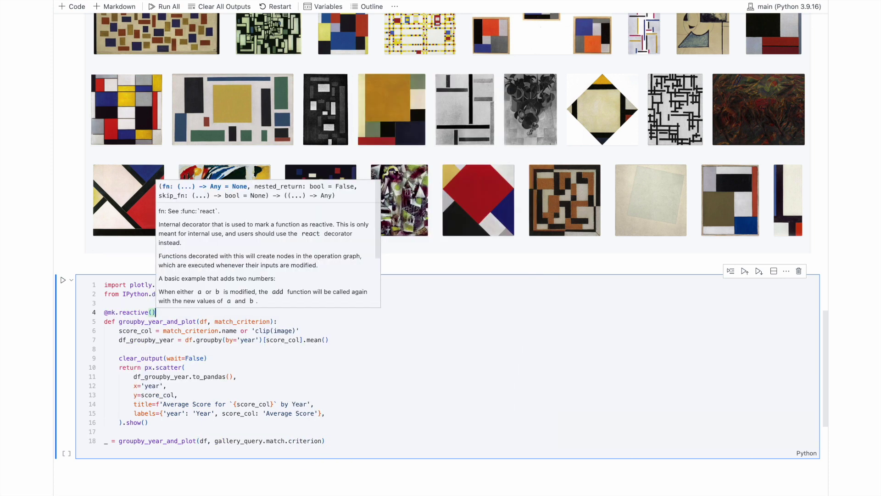
left_click(214, 348)
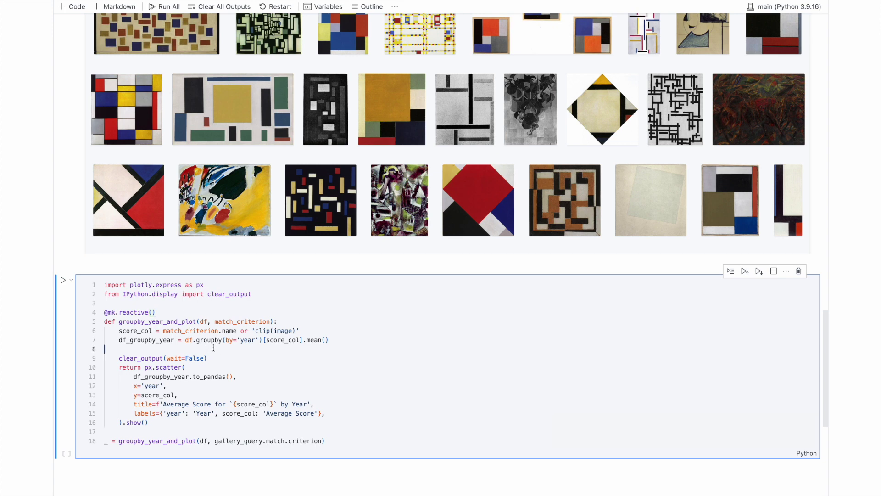
left_click(395, 390)
Run groupby_year_and_plot to render the average abstract-art score-by-year scatter
key("shift+Return")
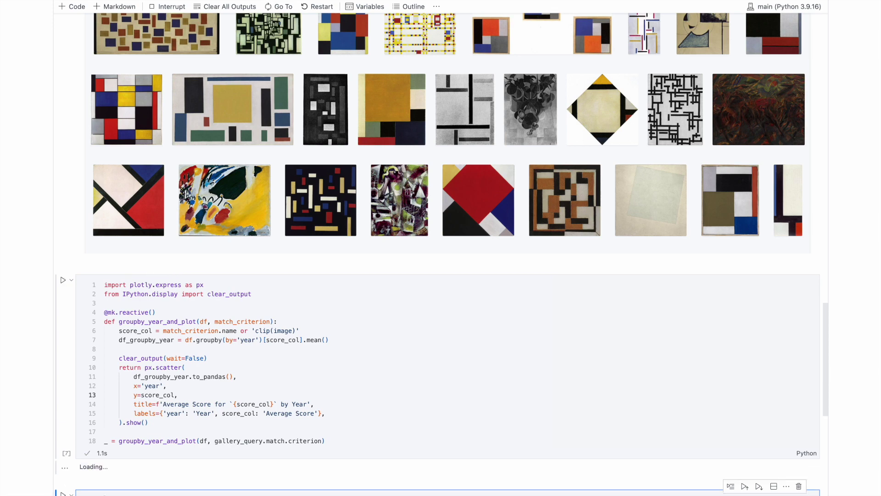
scroll(65, 334, "down", 3)
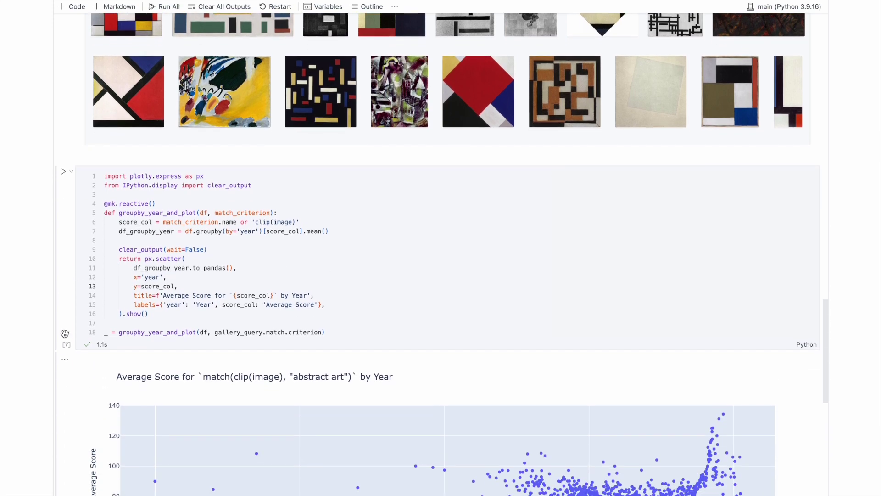
scroll(65, 334, "down", 3)
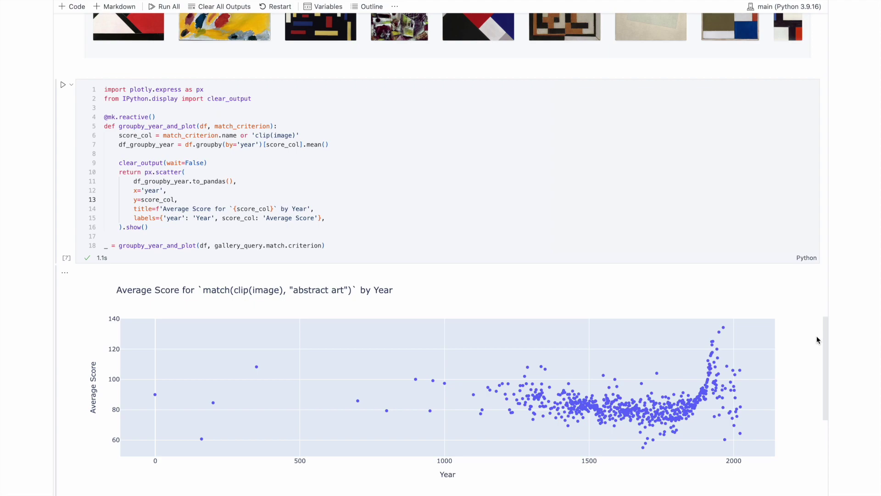
scroll(817, 336, "up", 10)
Submit 'war' as the gallery's match query
key("Return")
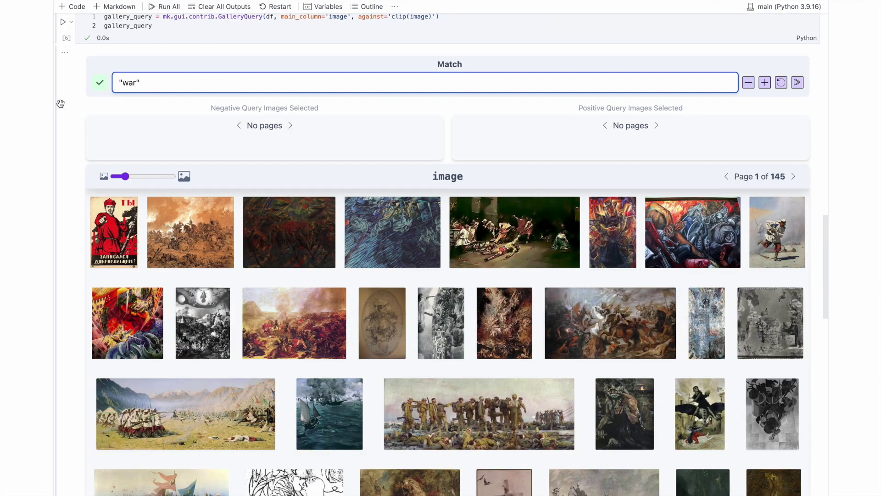
scroll(60, 108, "down", 3)
scroll(61, 108, "down", 8)
scroll(60, 108, "down", 2)
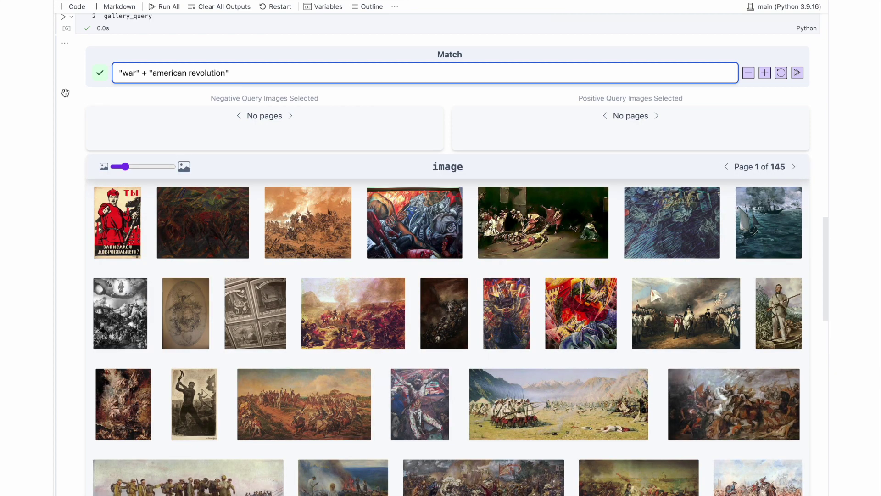
scroll(66, 93, "down", 1)
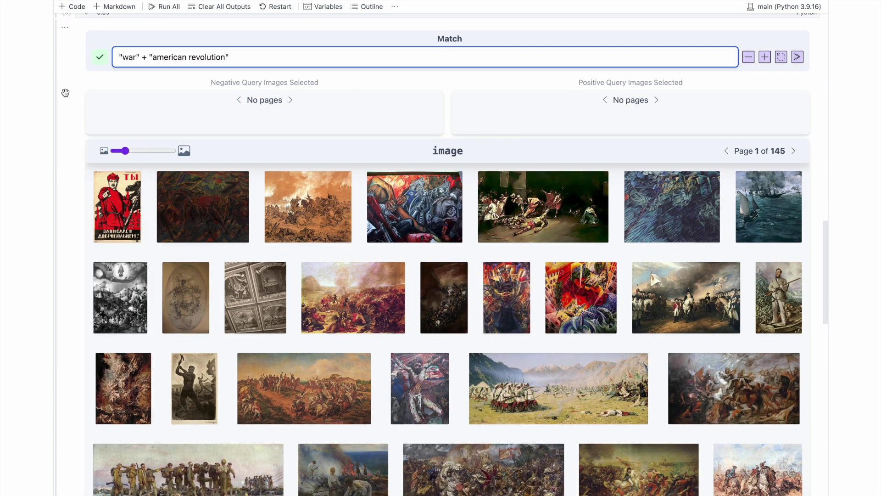
scroll(66, 92, "down", 1)
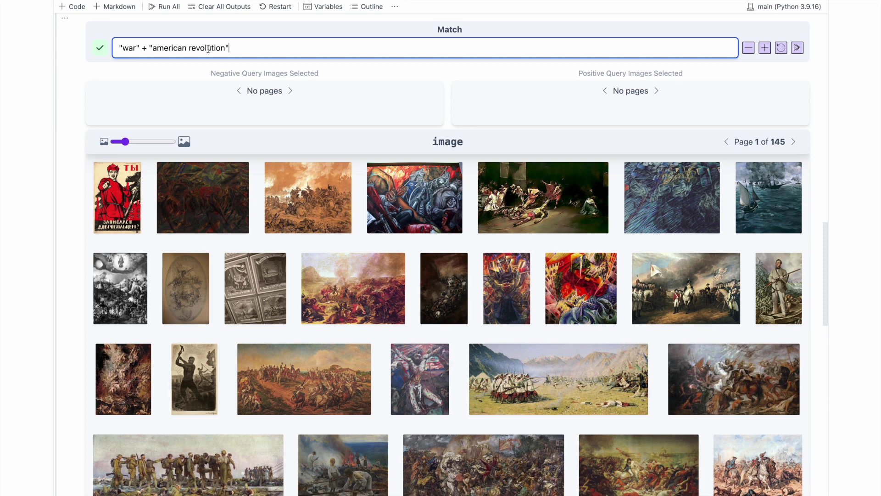
Add the red poster as a negative example and rerun the 'war' + 'american revolution' query
left_click(747, 48)
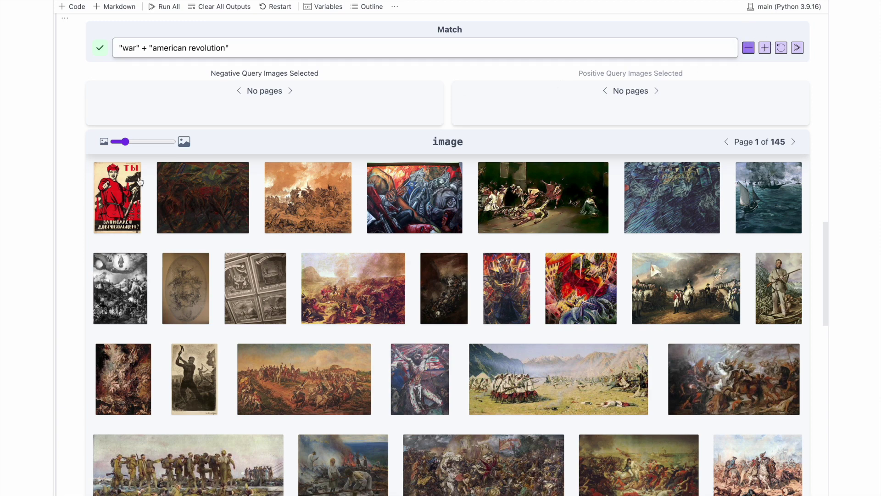
left_click(117, 197)
left_click(798, 47)
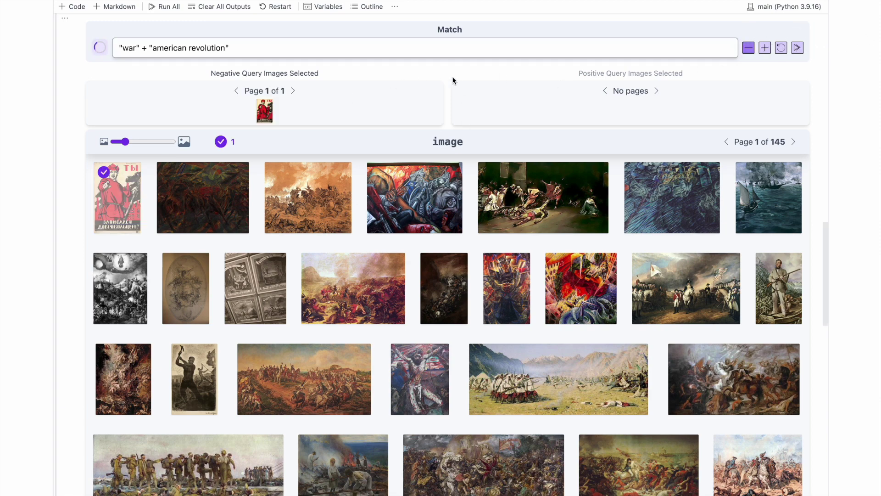
scroll(363, 234, "down", 3)
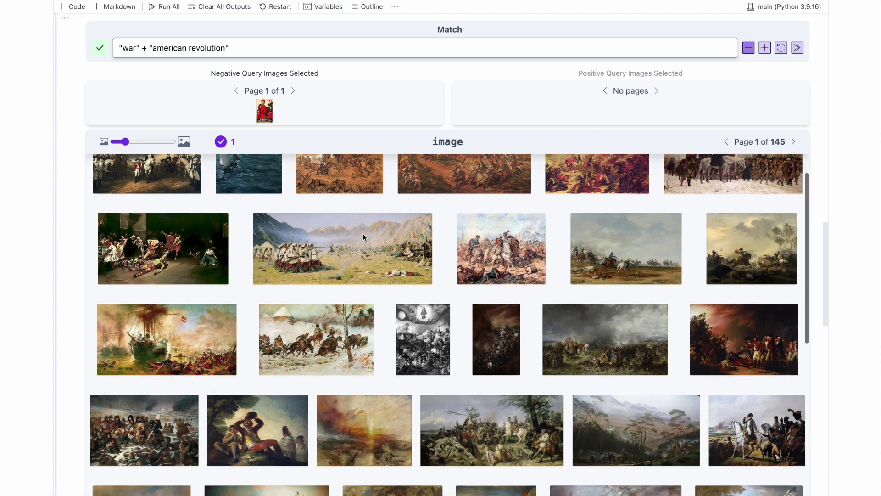
scroll(363, 234, "down", 3)
scroll(355, 238, "up", 6)
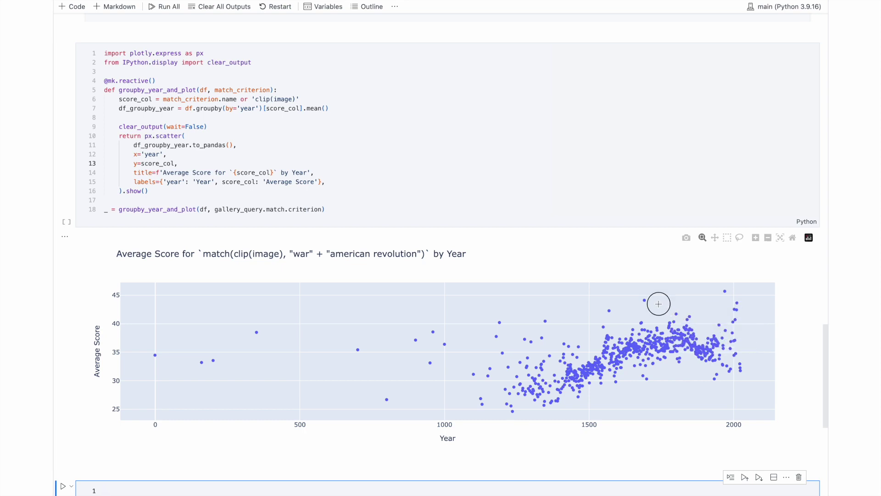
left_click_drag(658, 303, 694, 380)
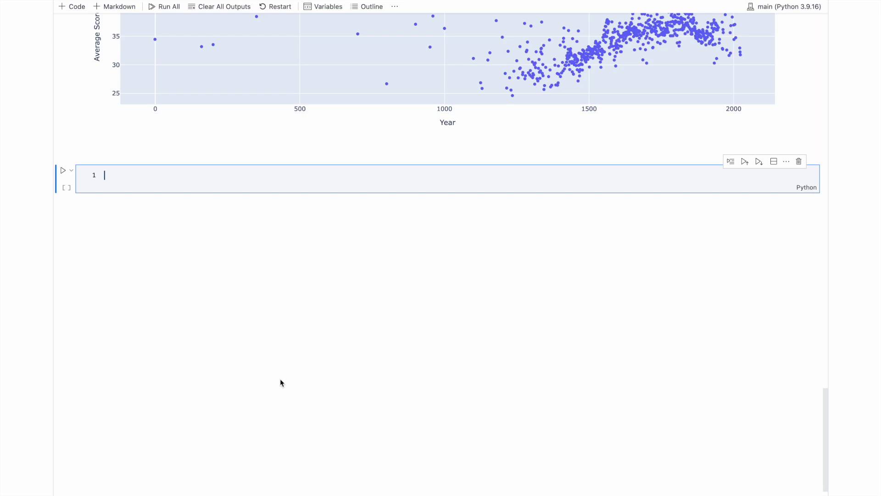
type("gallery_query = mk.gui.contrib.GalleryQuery(df, main_column='image', against='clip(image)')")
Write the gallery_query line and a reactive group_by_year function using groupby
key("Return")
key("Return")
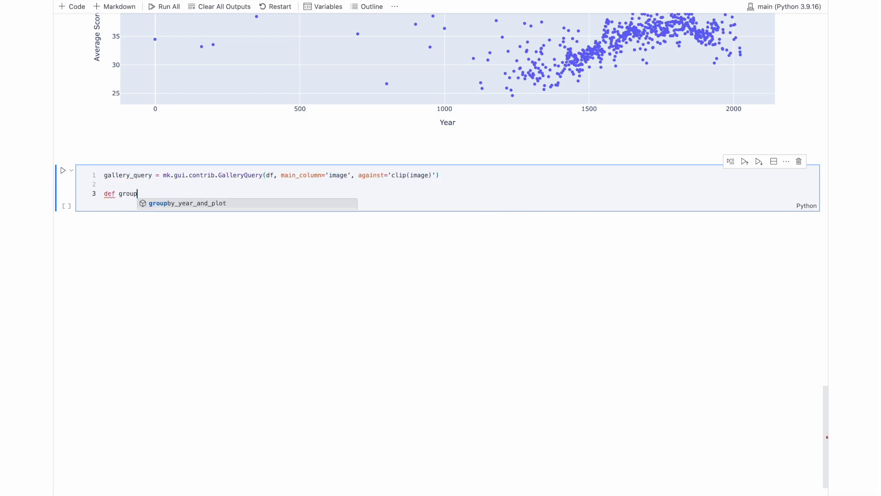
type("def group_by_year(df, score_col):")
key("Return")
type("return df.groupby(by='year')[score_col].mean()")
key("Return")
key("Return")
type("def group_by_decade(df, score_col):")
key("Return")
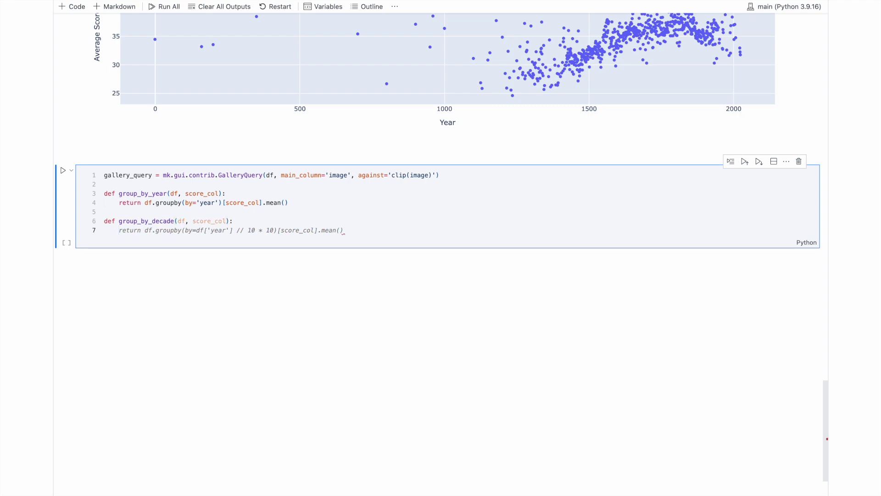
type("df_group_by_year = group_by_year(df, score_col).to_pandas() return mk.DataFrame.from_pandas(")
Write the reactive group_by_decade function that averages scores via from_pandas
key("Return")
type("df_group_by_year.groupby(")
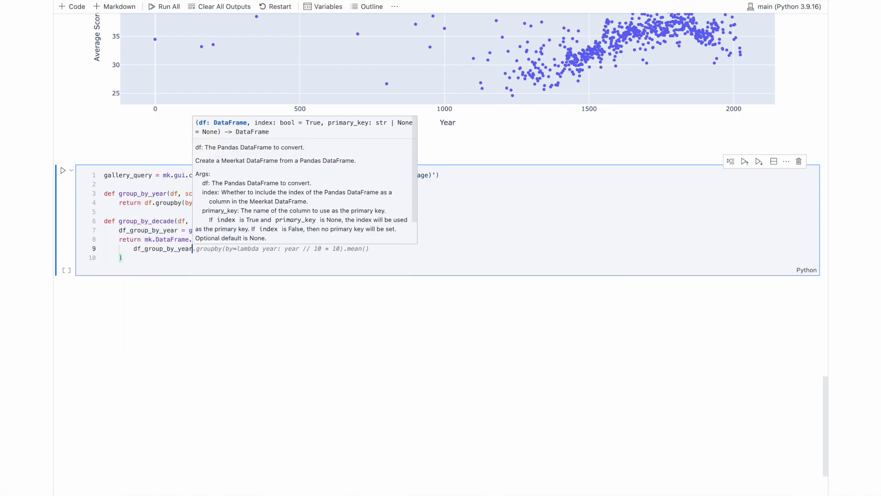
key("Return")
type("by=df_group_by_year.index // 10 * 10         ).mean()")
key("Down")
key("Down")
key("Return")
key("Return")
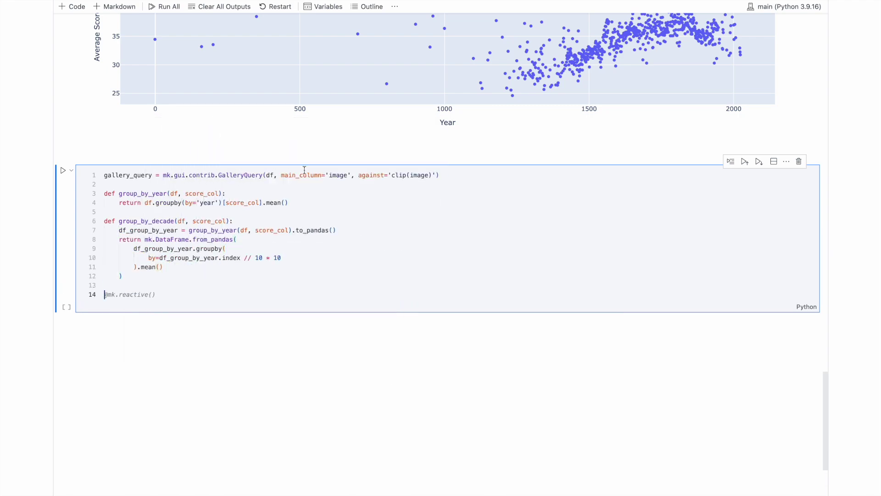
type("with mk.magic():")
Add the mk.magic score_col block, display df_group_by_decade, run it, and add a cell
key("Return")
type("score_col = gallerymk.cor(gallery_query.match.criterion.name, 'clip(image)')")
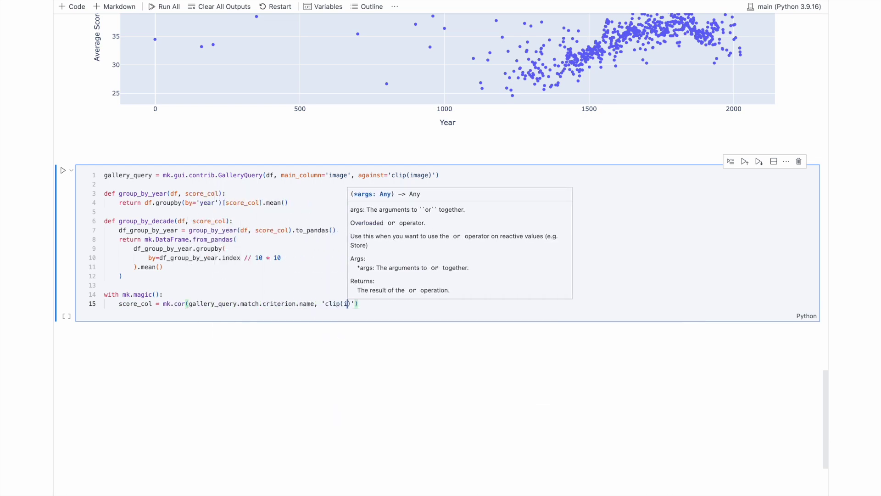
key("Return")
key("Return")
type("df_group_by_decade = group_by_decade(df, score_col)")
key("Return")
type("df_group_by_decade")
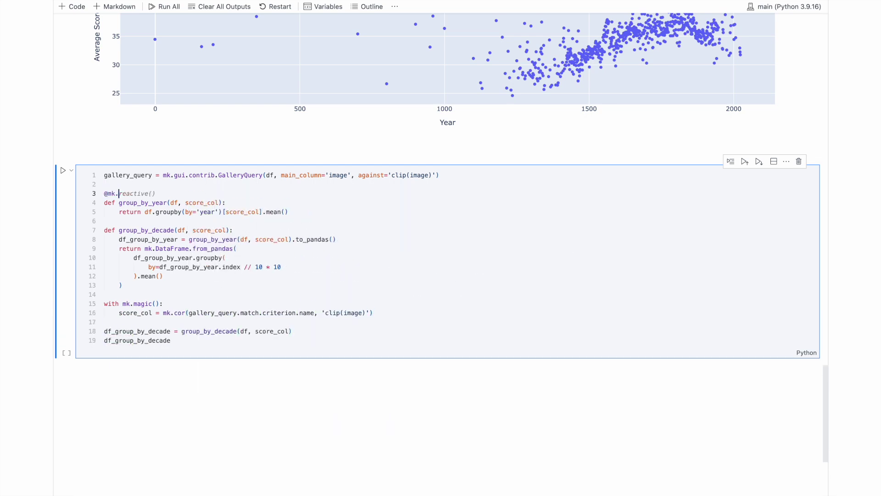
type("@mk.reactive()")
key("shift+Return")
scroll(239, 222, "down", 5)
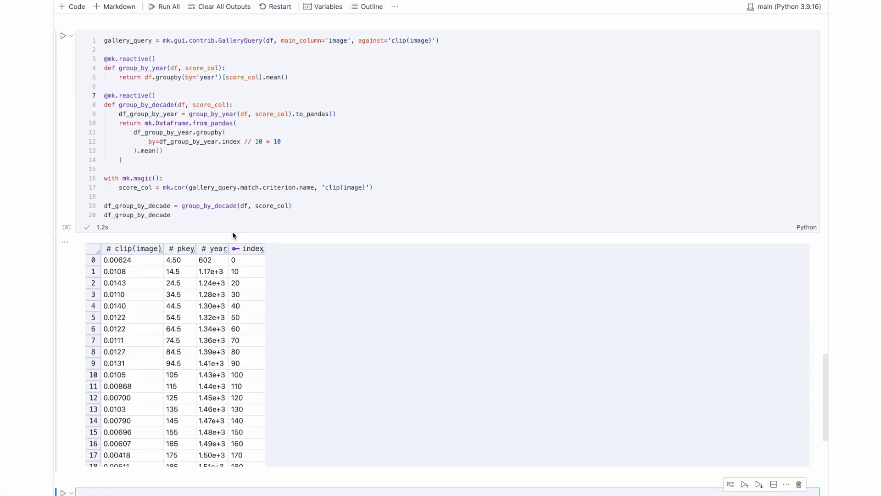
key("b")
scroll(248, 428, "down", 3)
Define the 'Query by Decade Interface' title and a ScatterPlot of decade scores
left_click(203, 307)
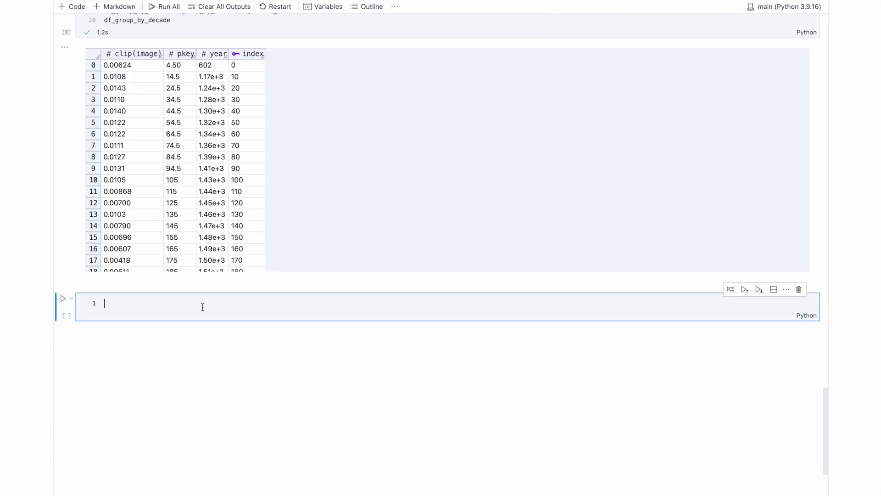
type("= mk.reactive(lambda col: f'Average Score for `{col}` by Decade')(score_col)")
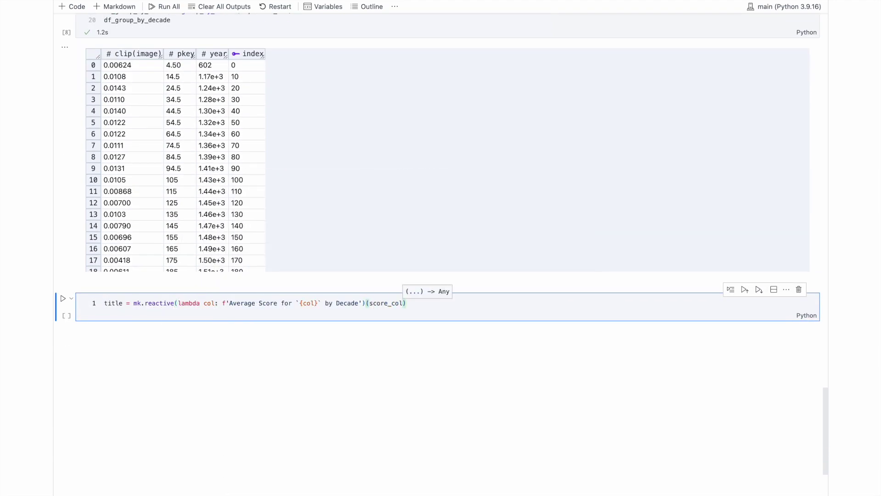
key("Return")
type("scatter_plot = mk.gui.ScatterPlot(df_group_by_decade, x='year', y=score_col, title=title)")
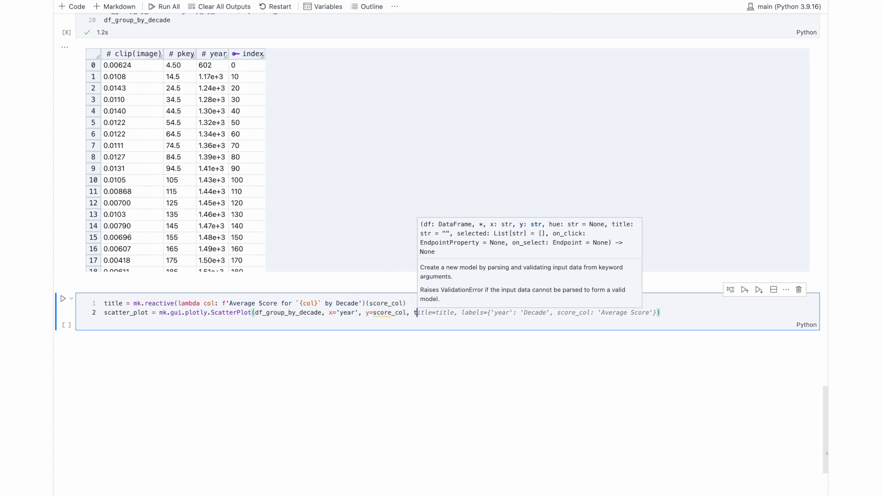
key("Return")
key("Return")
type("query_analysis = mk.gui.html.div(")
Build the query_analysis html.div with Header, Caption, scatter_plot, gallery_query and grid classes
key("Return")
type("[")
key("Return")
type("mk.gui.html.div(")
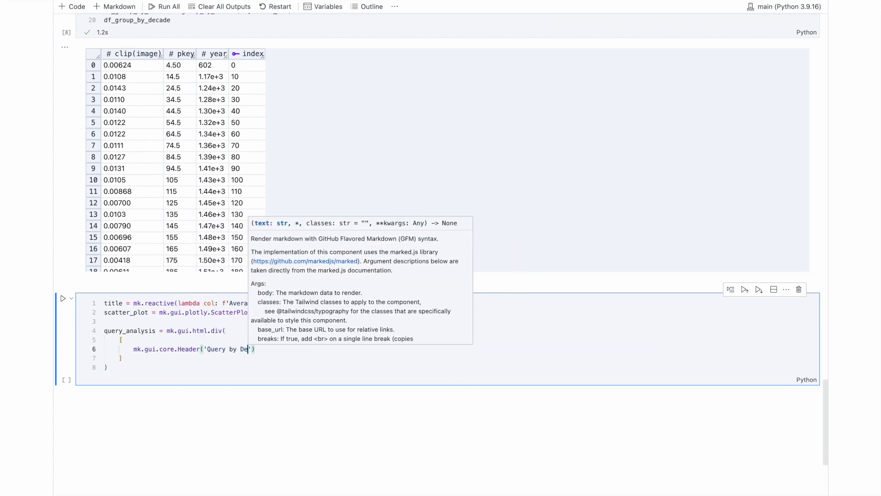
type("mk.gui.core.Header('Query by Decade Interface'),")
key("Return")
type("mk.gui.core.Caption('Run queries, verify that images match your query, and see breakdown by decade.'),")
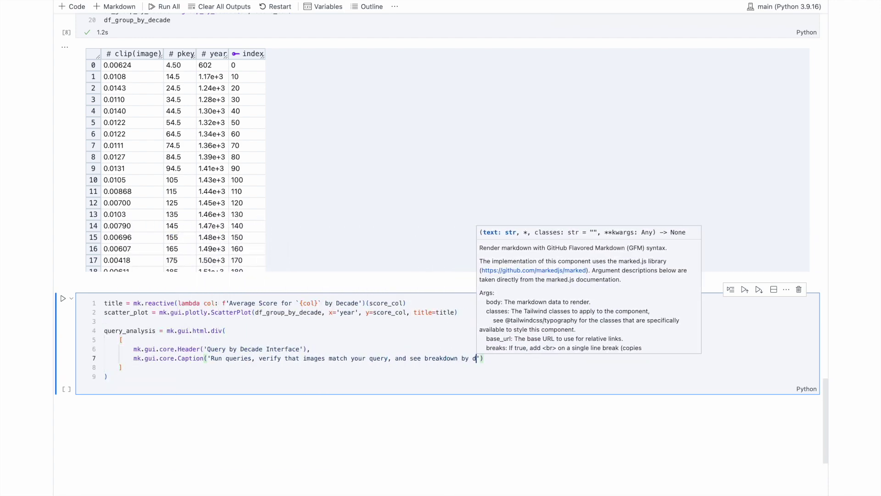
key("Return")
type("scatter_plot,")
key("Return")
type("gallery_query,")
key("Return")
type("],")
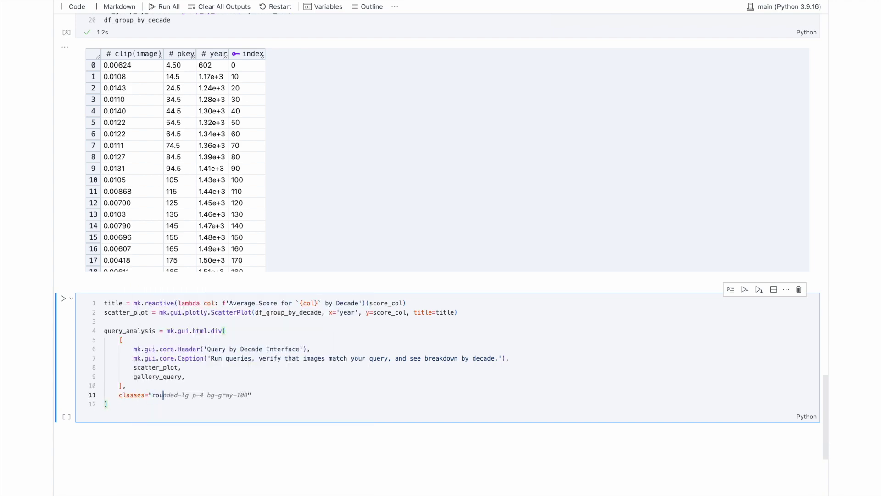
type(" classes=\"rounded p-3, border-2 shadow-lg grid grid-rows-[auto,auto,1fr,2fr]\",")
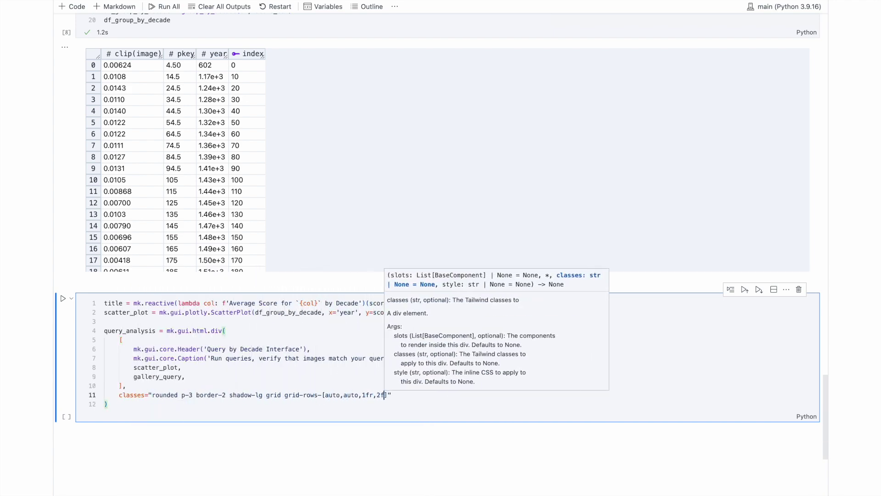
key("Return")
type("query_analysis._get_ipython_height = lambda: \"1000px\"")
key("Return")
type("query_analysis")
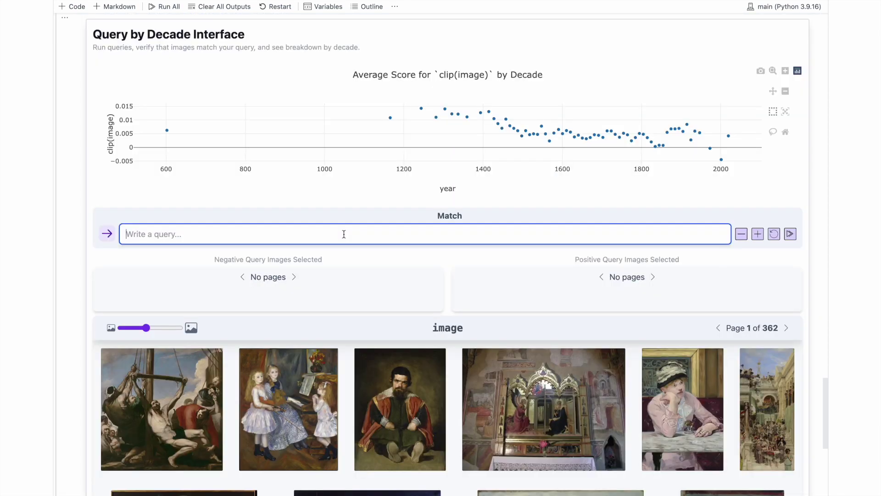
type("\"mondrian")
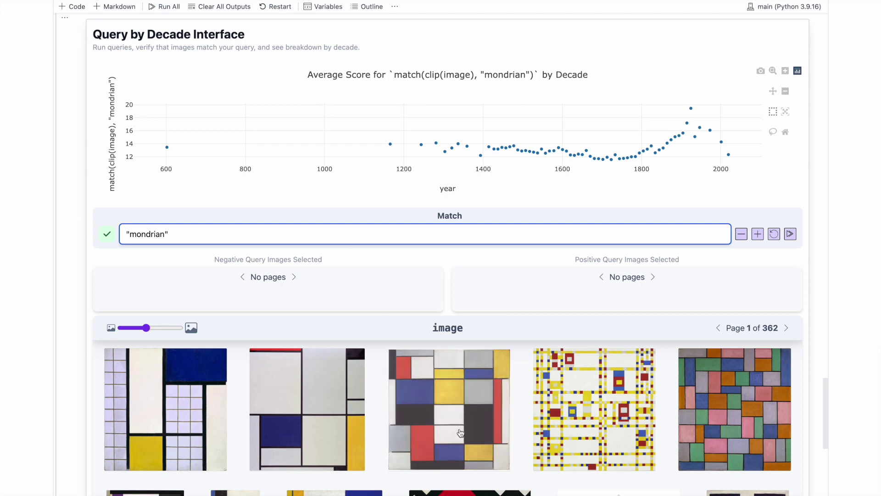
scroll(462, 434, "down", 5)
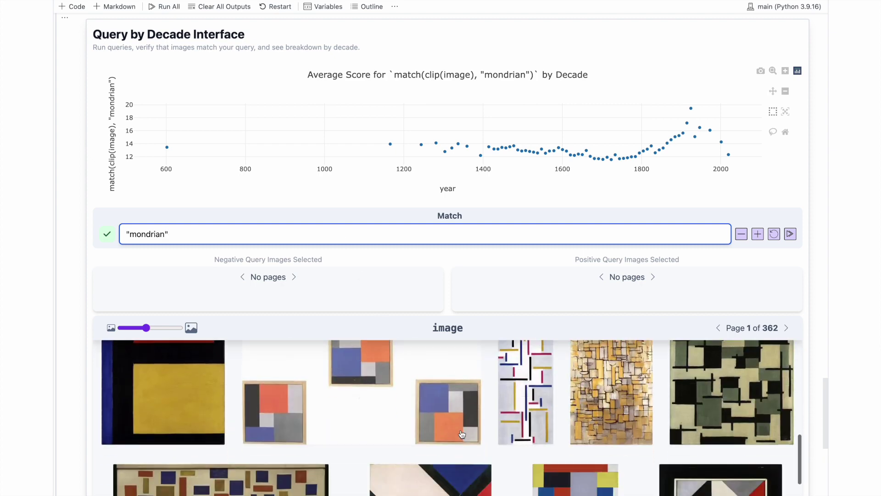
scroll(462, 434, "down", 5)
scroll(462, 434, "up", 8)
scroll(462, 435, "up", 3)
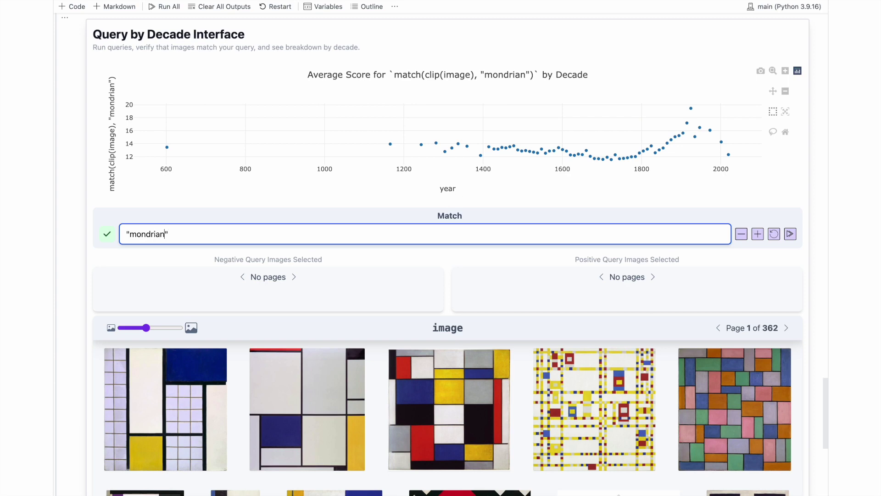
Query 'portrait of a man' and mark two portraits as positive examples
key("ctrl+a")
type("\"portrait")
key("Return")
scroll(426, 386, "down", 5)
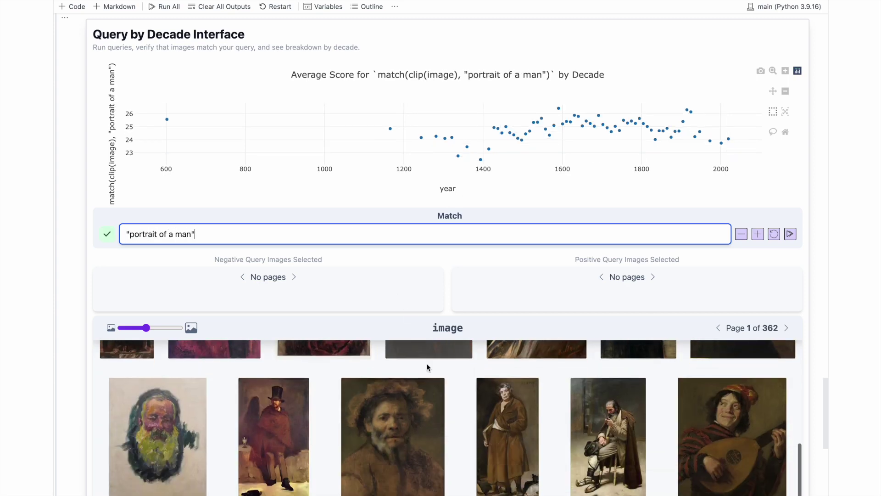
left_click(555, 391)
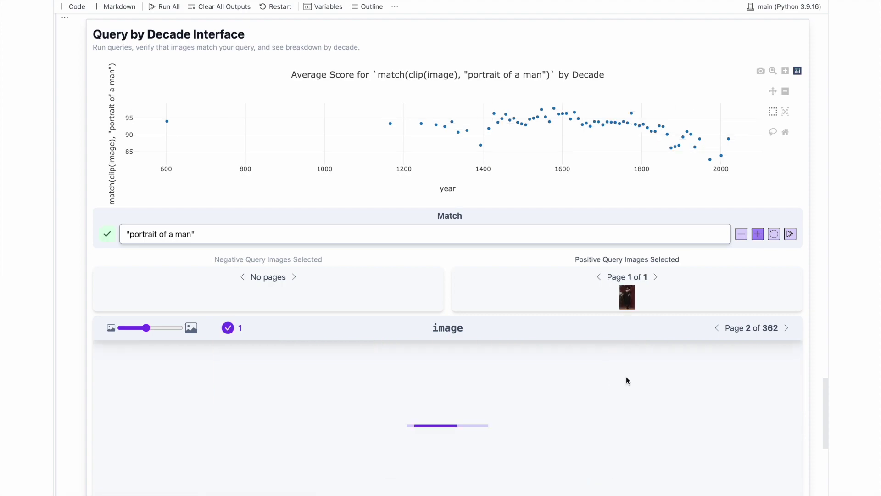
left_click(433, 386)
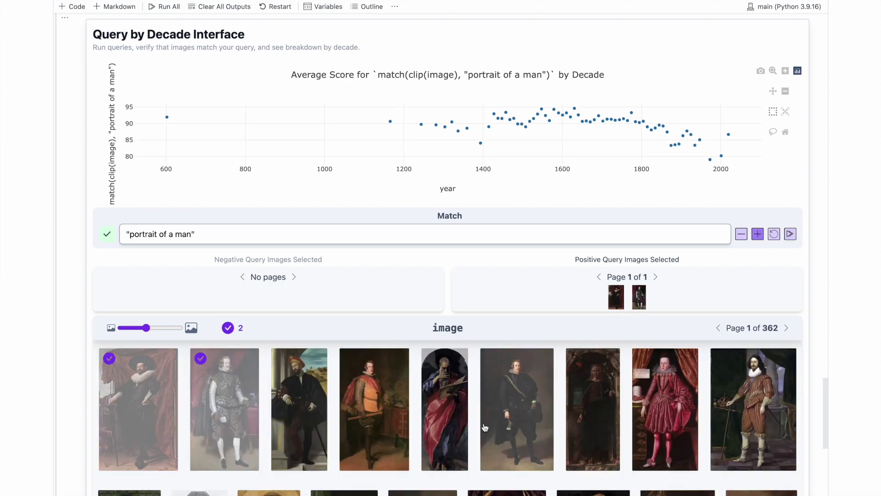
Mark two other paintings as negative examples and go to the next results page
right_click(504, 360)
scroll(447, 413, "down", 3)
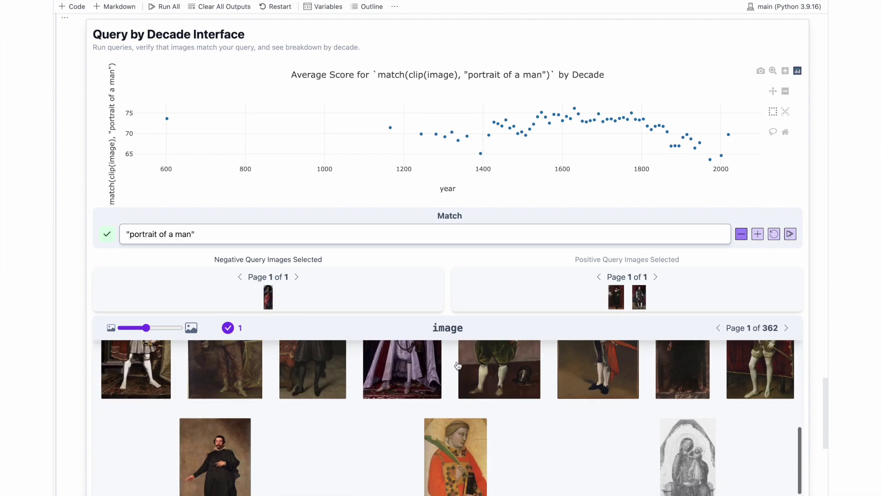
right_click(687, 427)
left_click(790, 234)
scroll(448, 412, "down", 2)
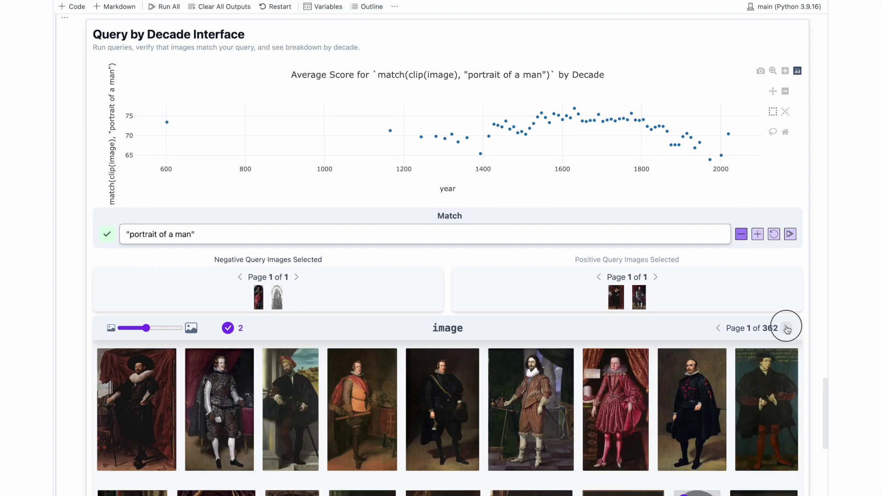
left_click(786, 327)
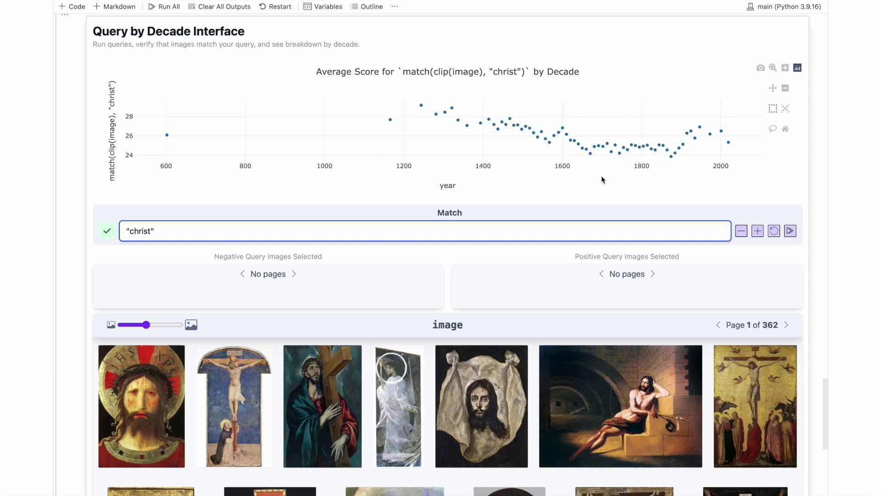
scroll(442, 388, "down", 4)
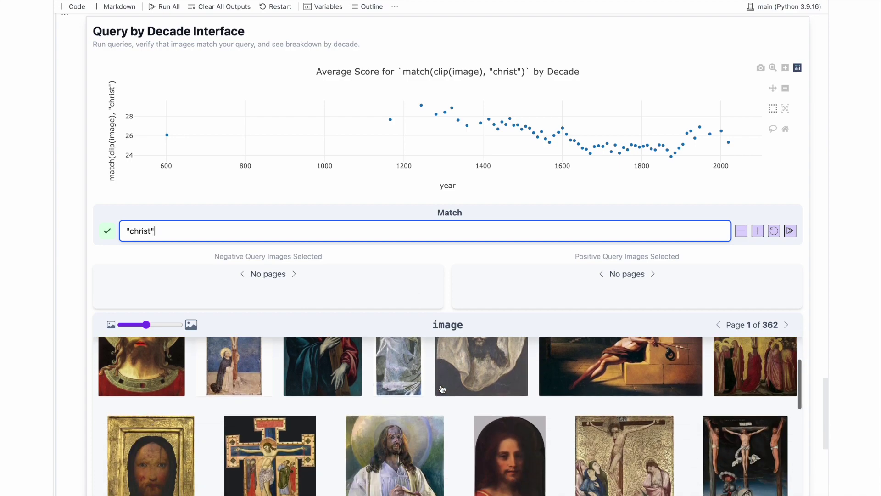
scroll(442, 389, "down", 3)
scroll(442, 389, "down", 4)
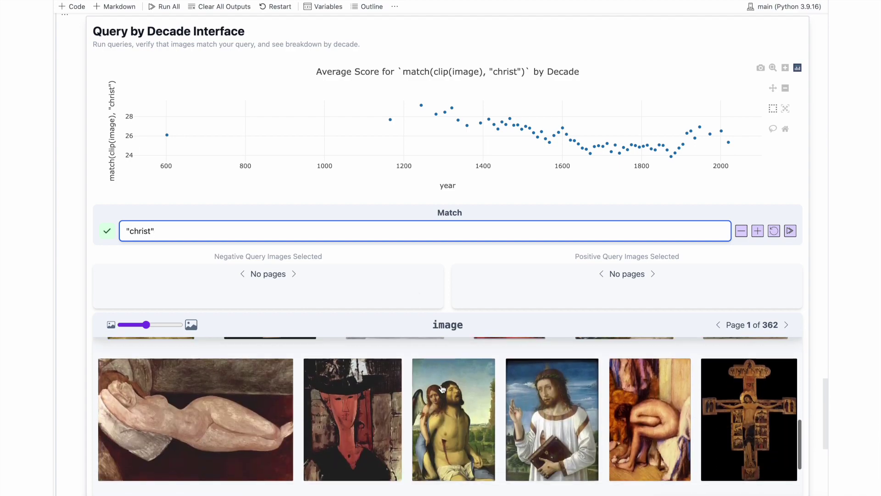
scroll(442, 389, "down", 3)
scroll(443, 388, "up", 6)
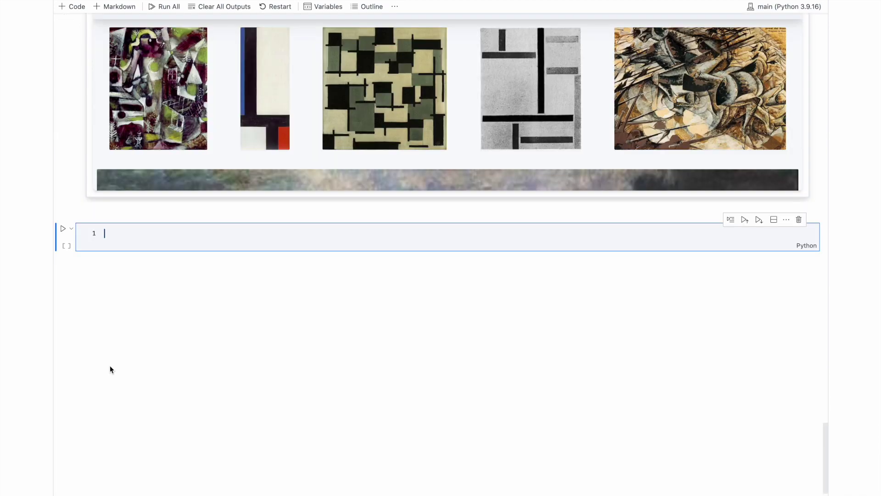
Run a df cell showing the artworks dataframe with every query's match score column
key("ctrl+Return")
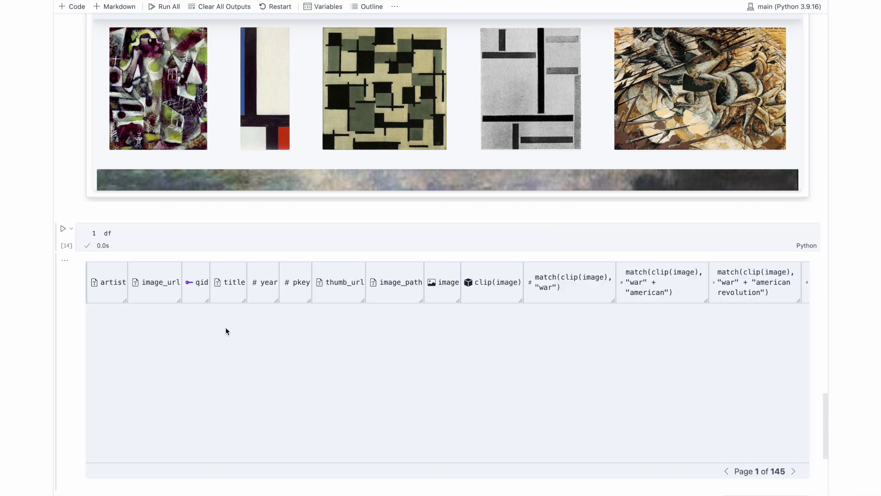
scroll(261, 344, "right", 4)
scroll(261, 344, "right", 4)
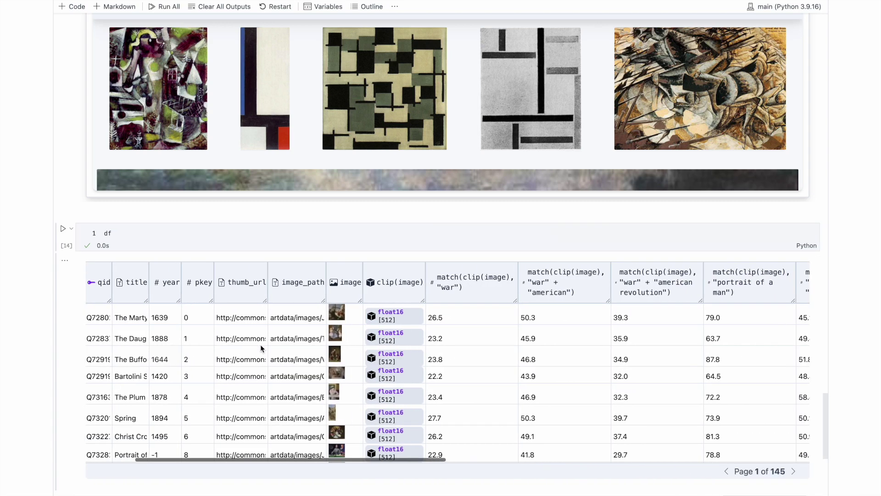
scroll(260, 344, "right", 4)
scroll(260, 344, "right", 4)
scroll(261, 344, "right", 4)
scroll(261, 344, "right", 4)
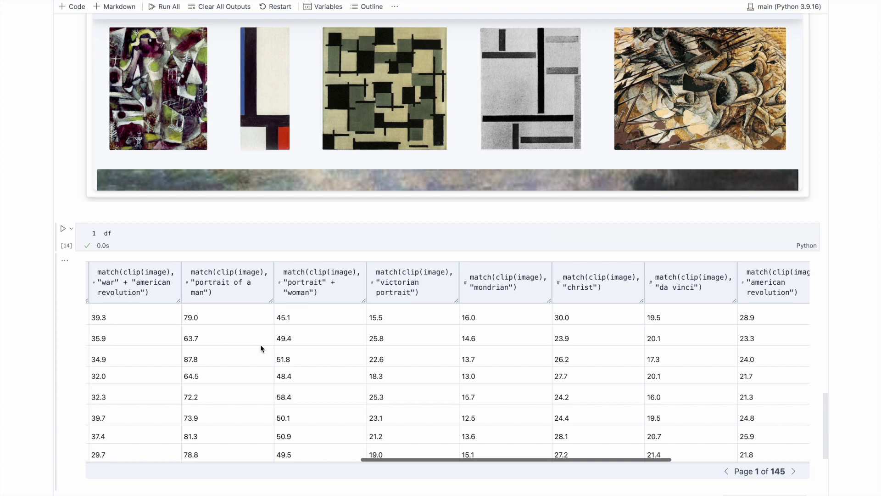
scroll(260, 344, "right", 4)
scroll(260, 344, "right", 4)
scroll(261, 348, "right", 2)
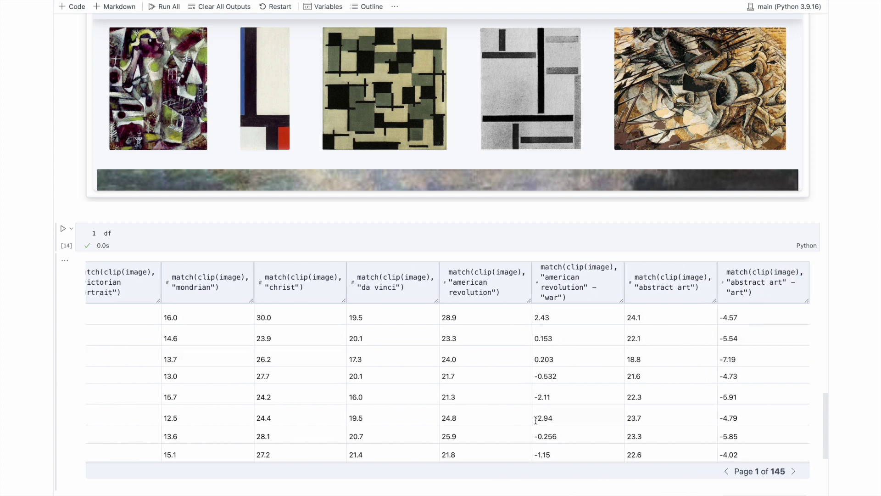
scroll(433, 412, "left", 3)
scroll(433, 411, "left", 3)
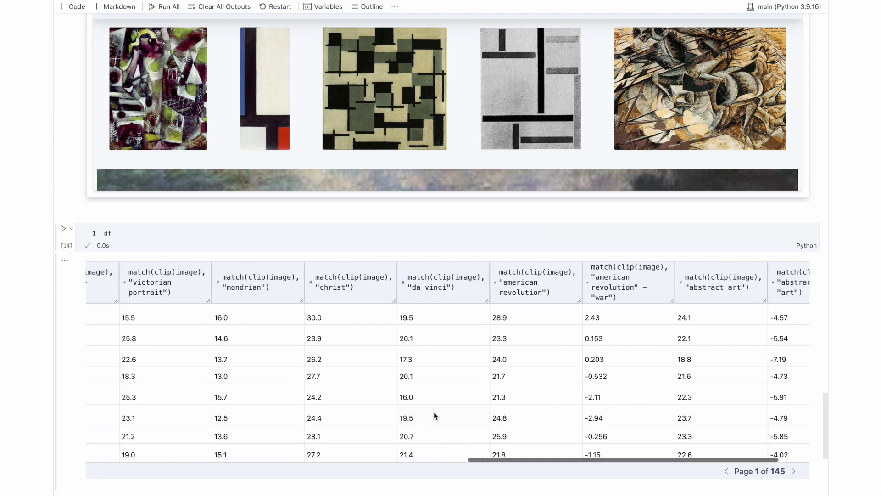
scroll(434, 412, "left", 1)
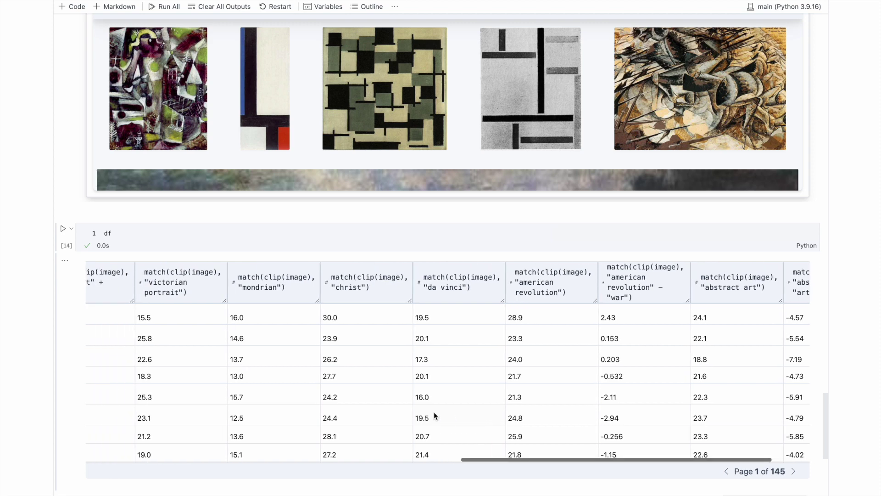
scroll(433, 412, "left", 3)
scroll(433, 412, "left", 1)
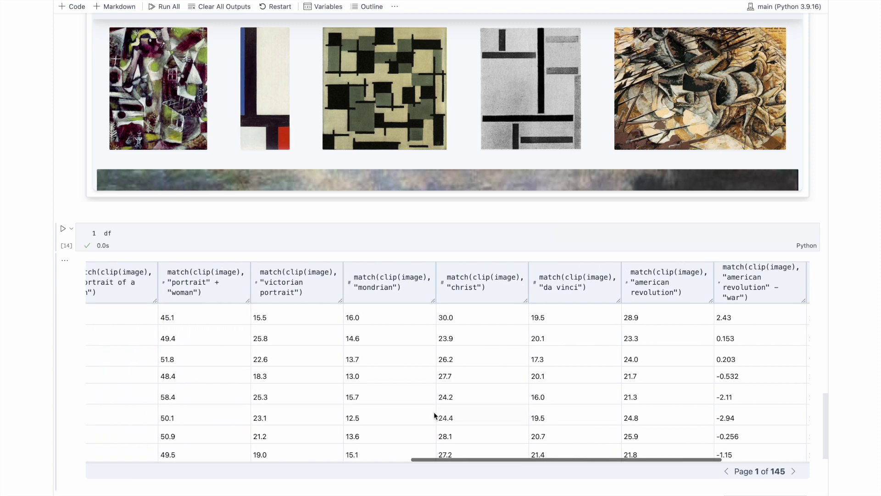
scroll(434, 411, "left", 3)
scroll(434, 412, "left", 3)
scroll(434, 411, "left", 2)
scroll(433, 412, "left", 2)
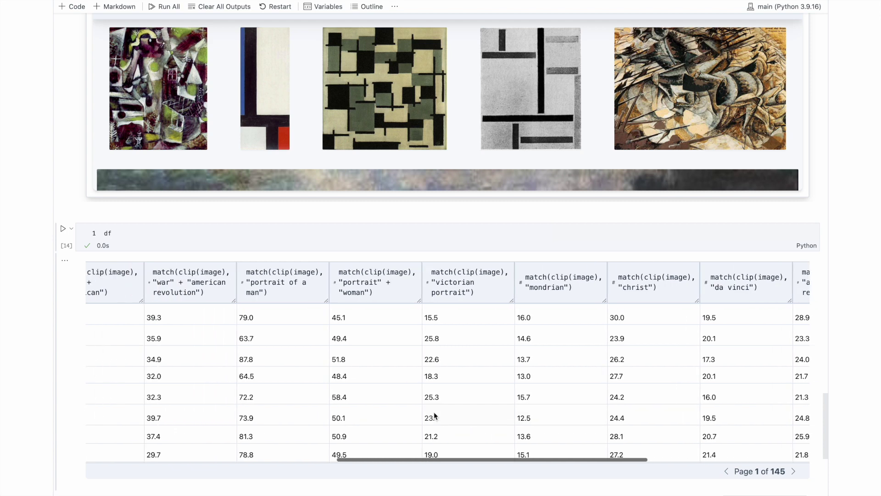
scroll(434, 415, "left", 3)
scroll(434, 415, "left", 3)
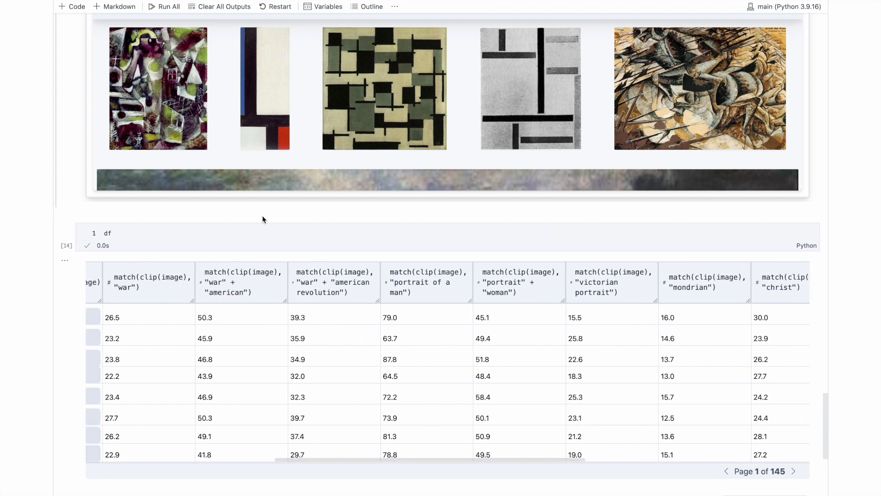
left_click(286, 306)
scroll(466, 384, "left", 5)
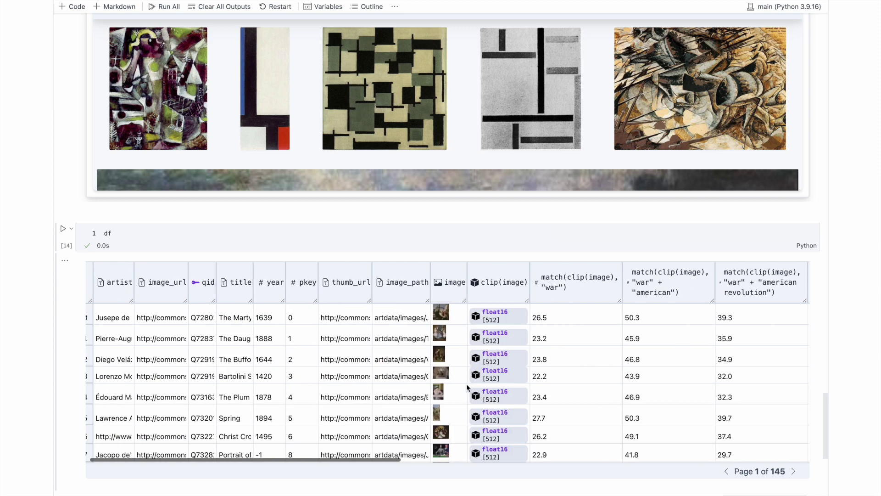
scroll(466, 383, "left", 2)
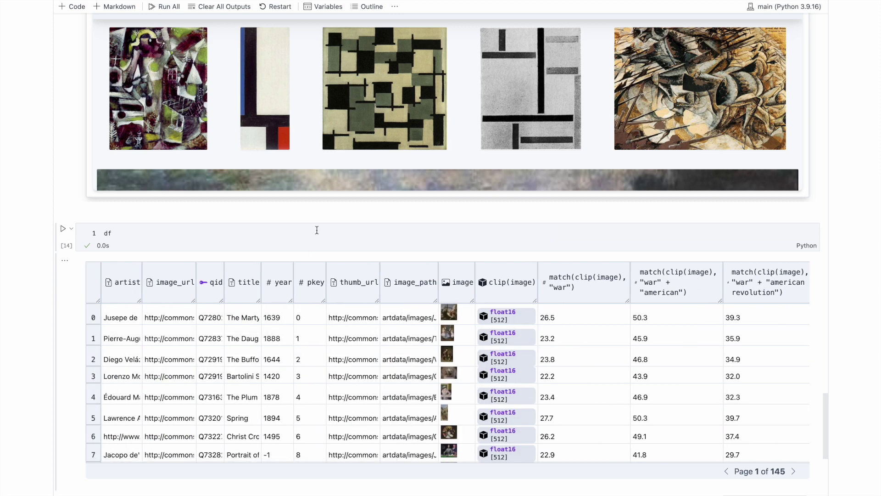